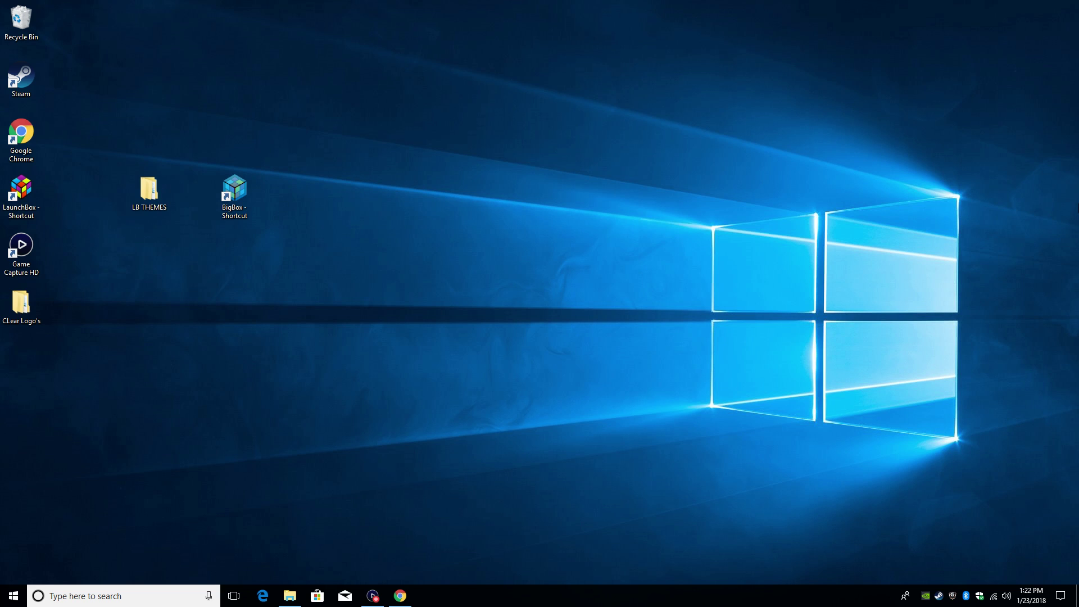
Bring back the forums browser and open the Big Box Custom Themes downloads category
left_click(399, 595)
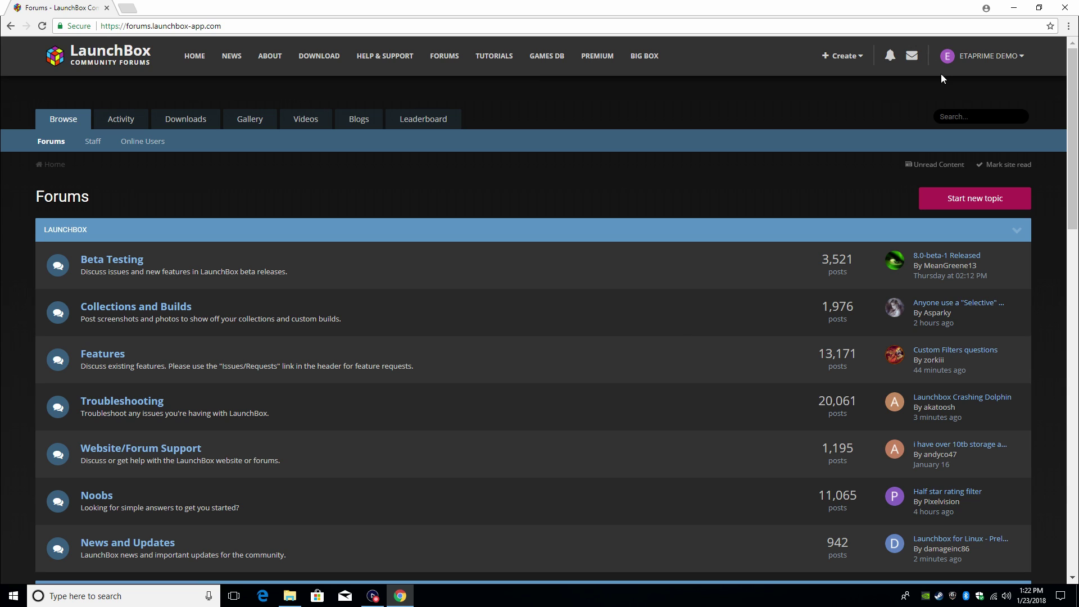
left_click(196, 125)
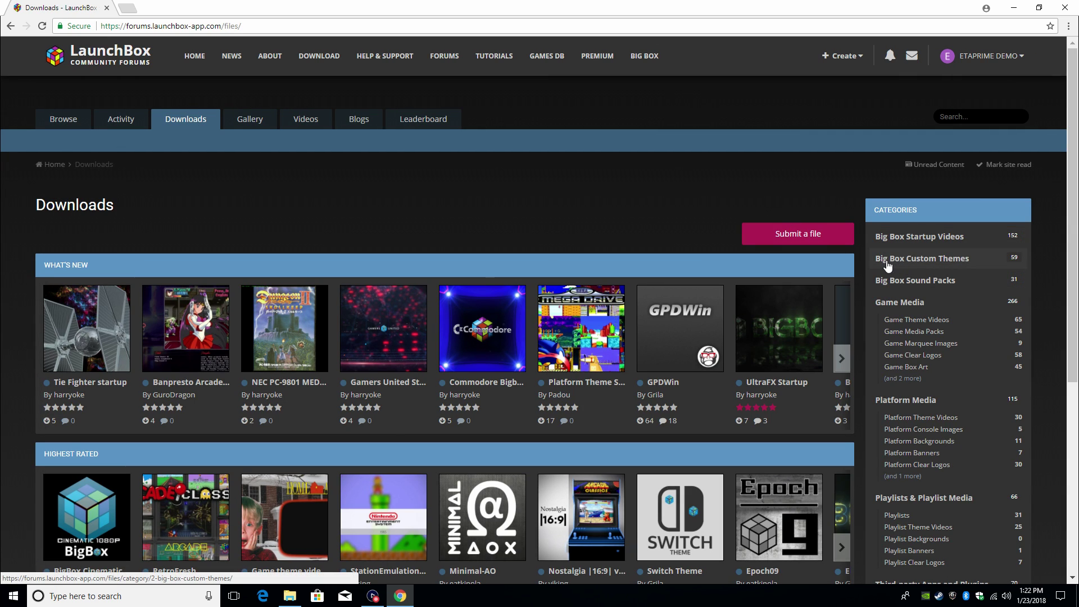
left_click(917, 262)
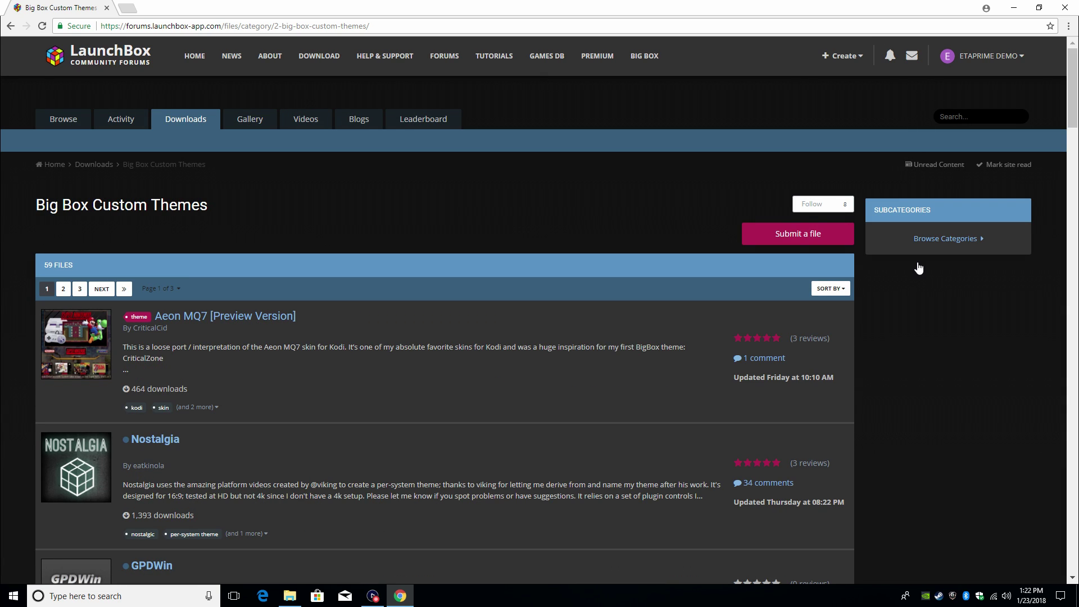
scroll(918, 268, "down", 1)
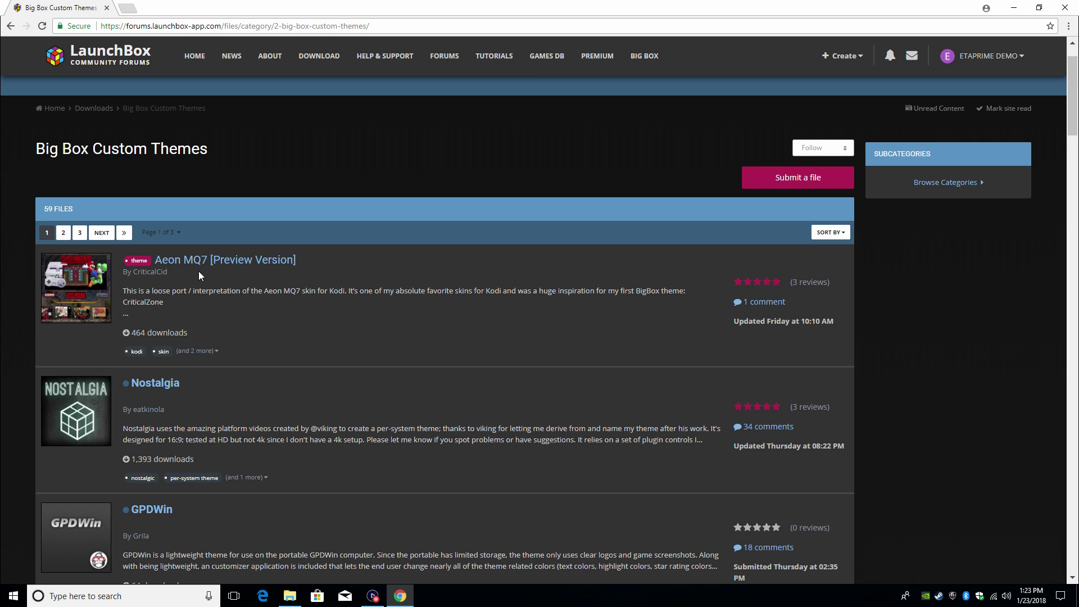
Open the Aeon MQ7 [Preview Version] page, read its install notes and download Aeon MQ7.zip
left_click(268, 260)
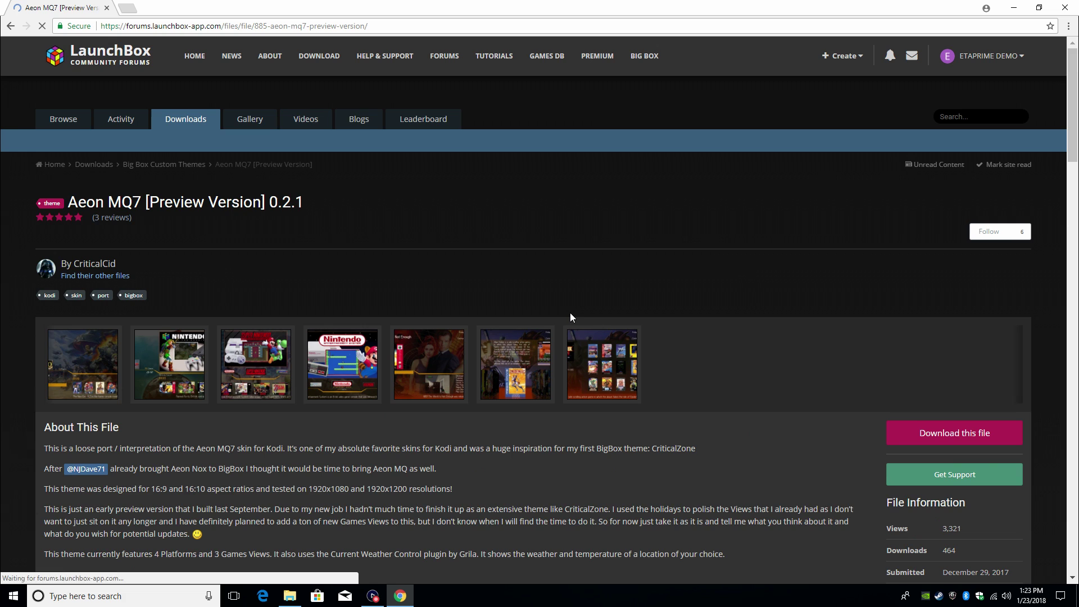
scroll(571, 318, "down", 5)
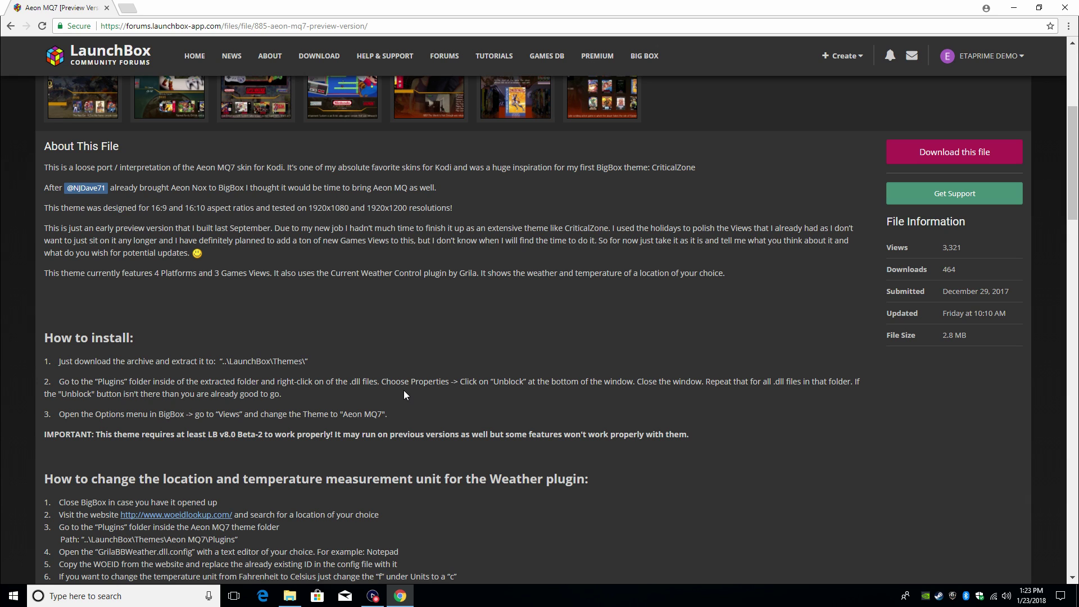
scroll(403, 390, "down", 2)
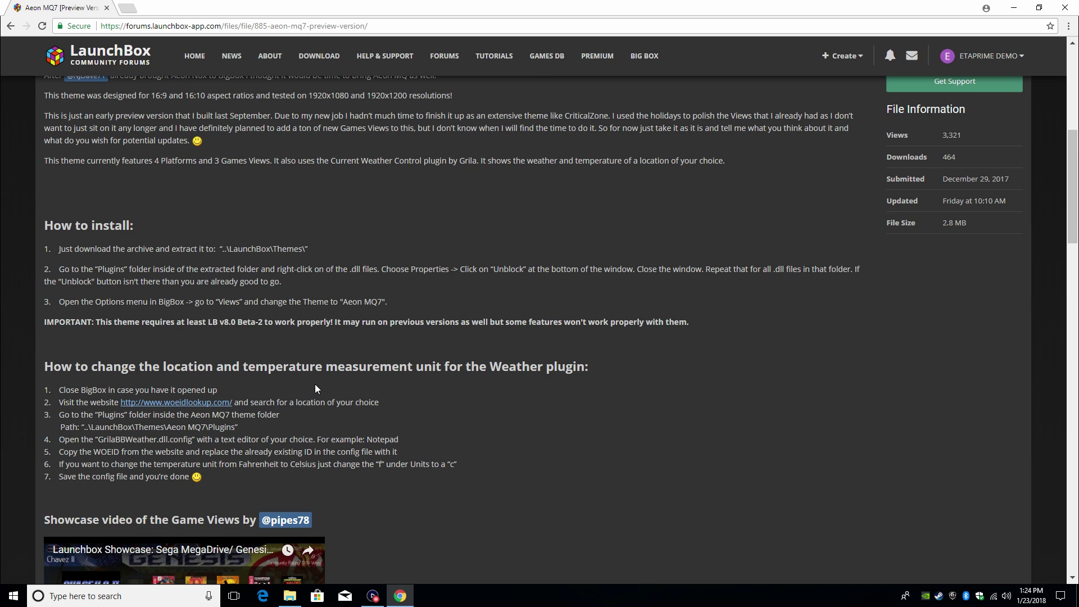
scroll(315, 383, "up", 2)
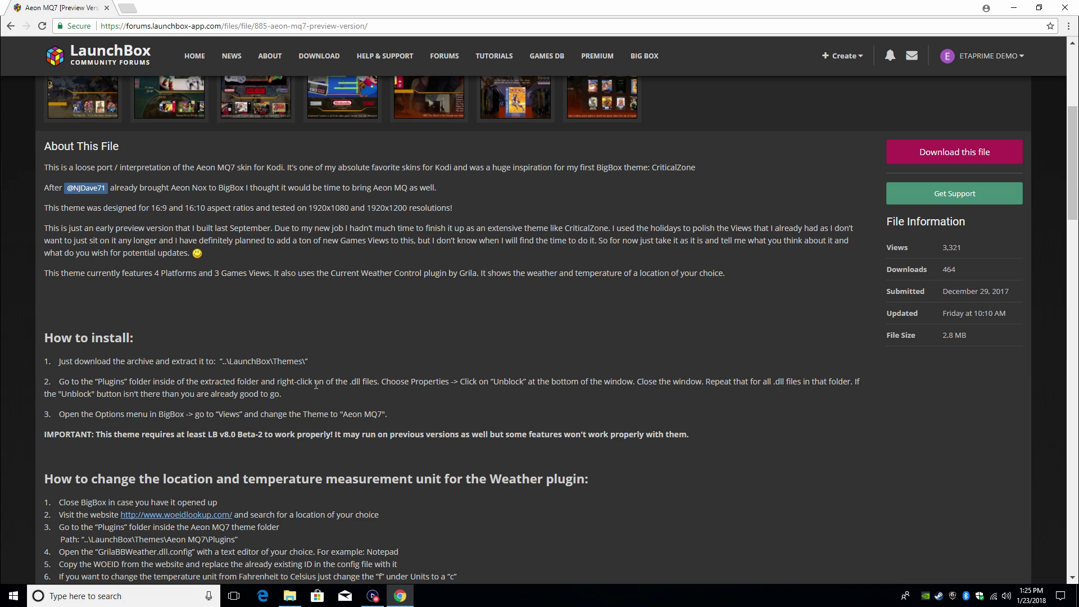
left_click(953, 150)
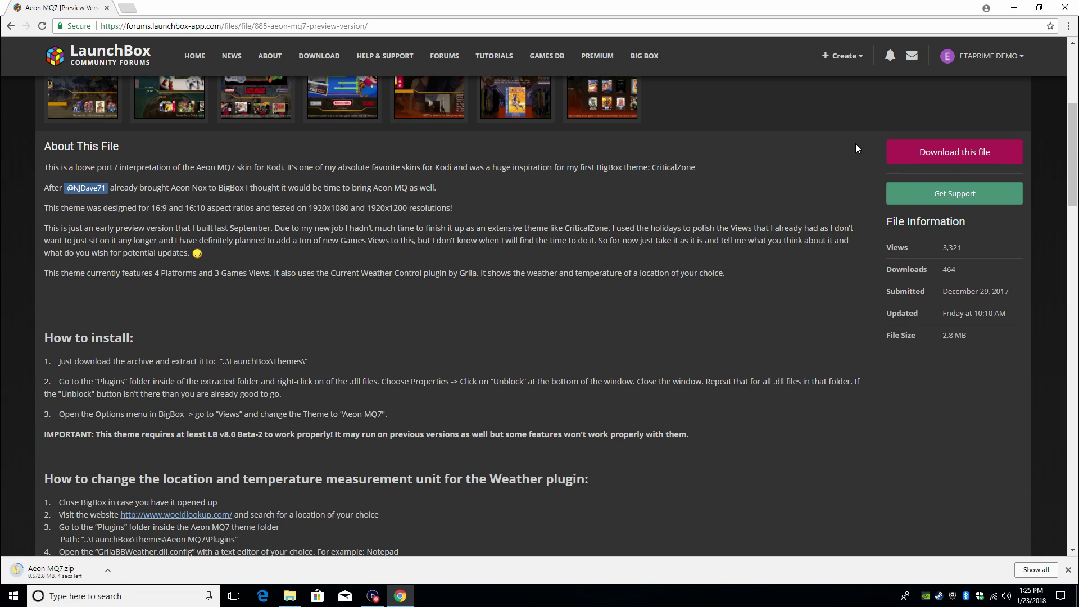
Download Retrorama_v1.2.zip from the Phill's Doodles - Retrorama page and return to the themes list
left_click(11, 26)
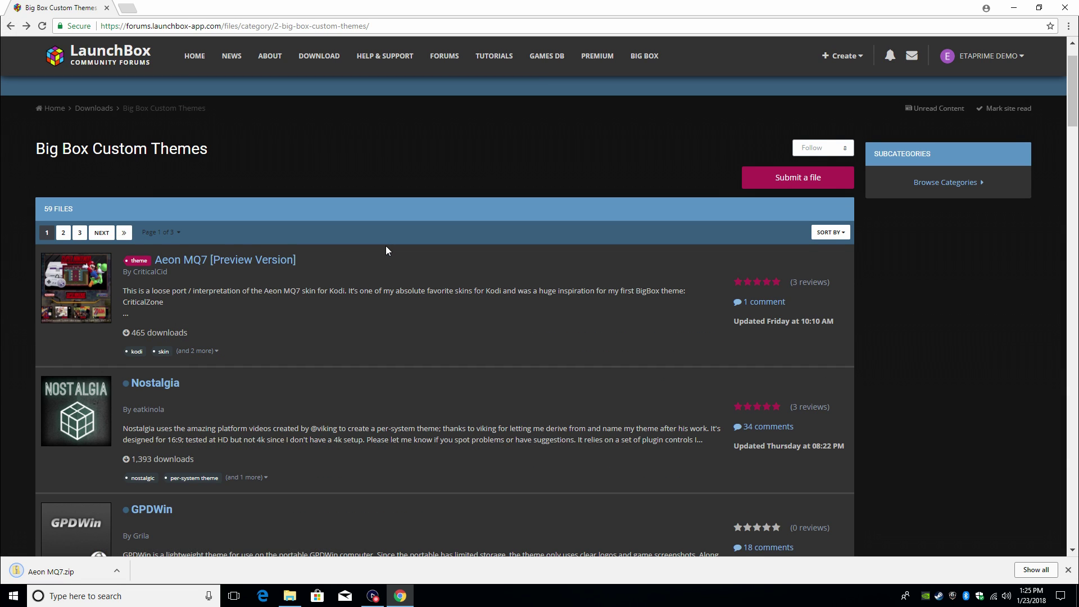
scroll(385, 250, "down", 3)
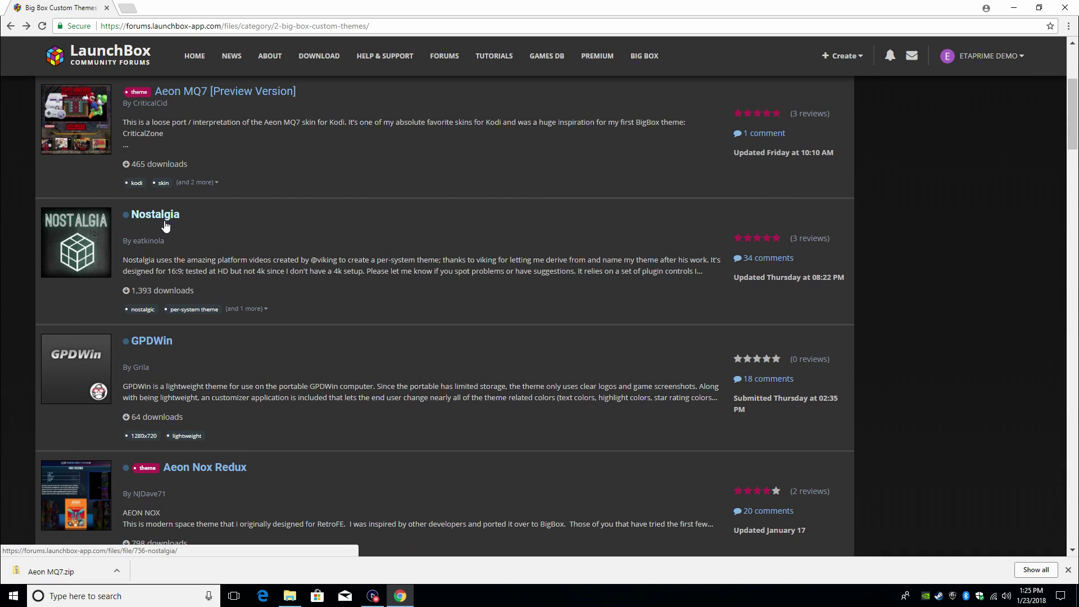
scroll(365, 309, "down", 5)
scroll(366, 309, "down", 6)
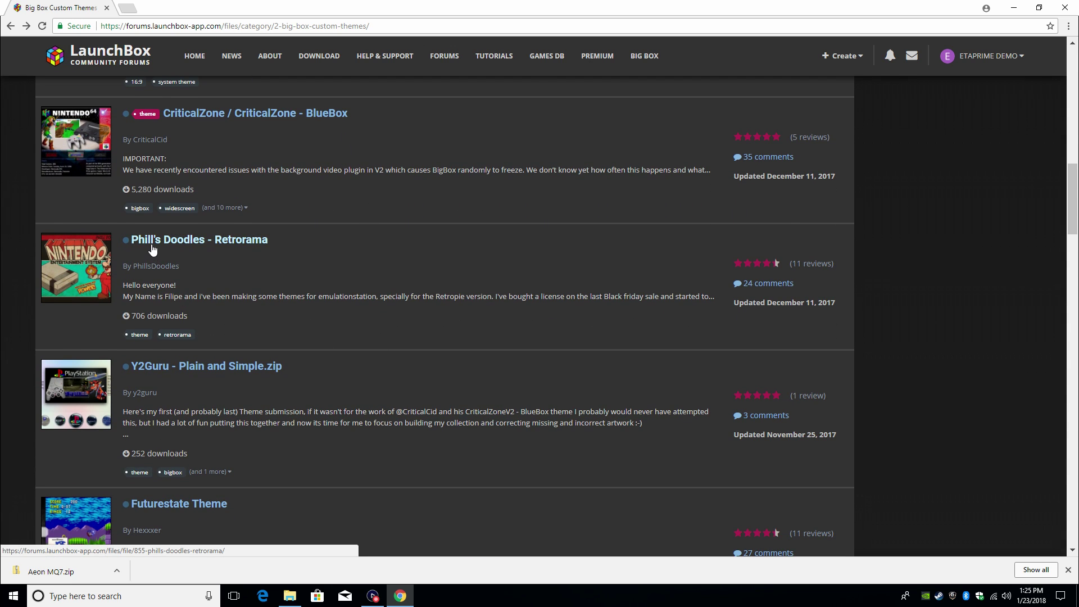
left_click(229, 242)
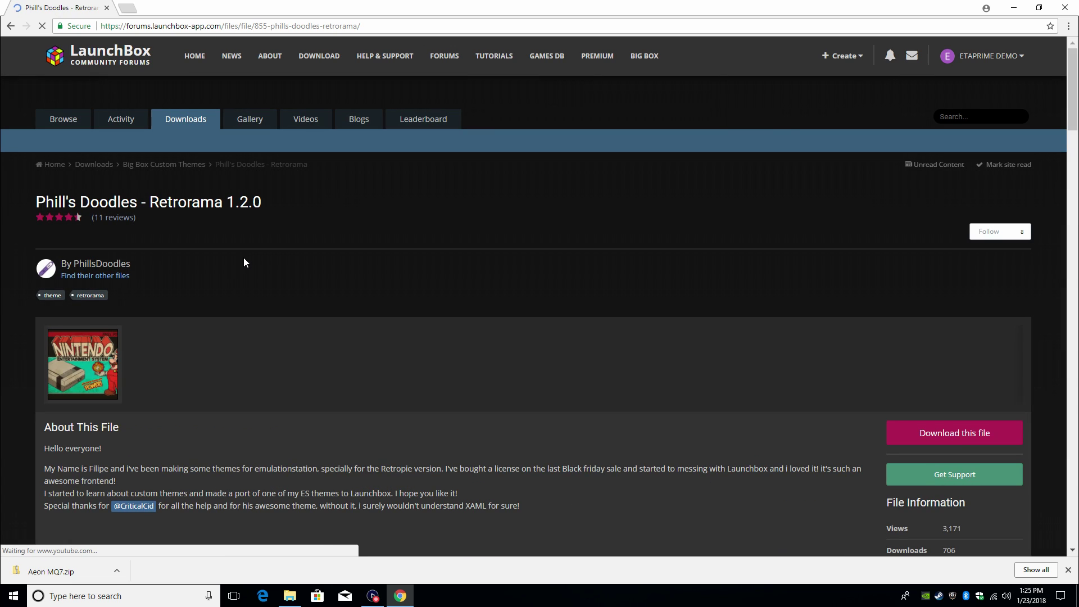
scroll(472, 371, "down", 2)
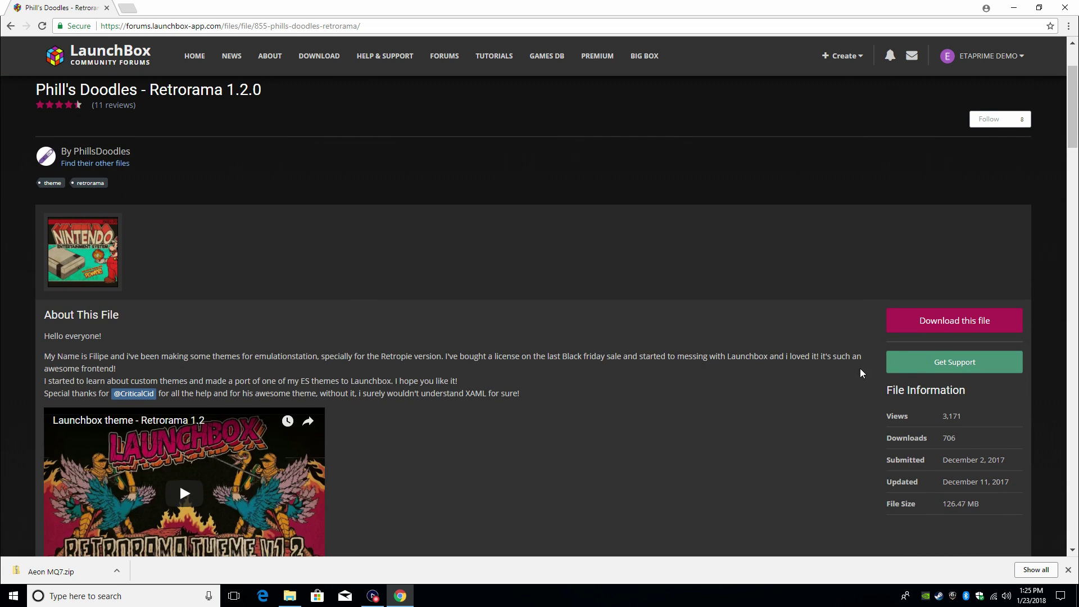
left_click(958, 332)
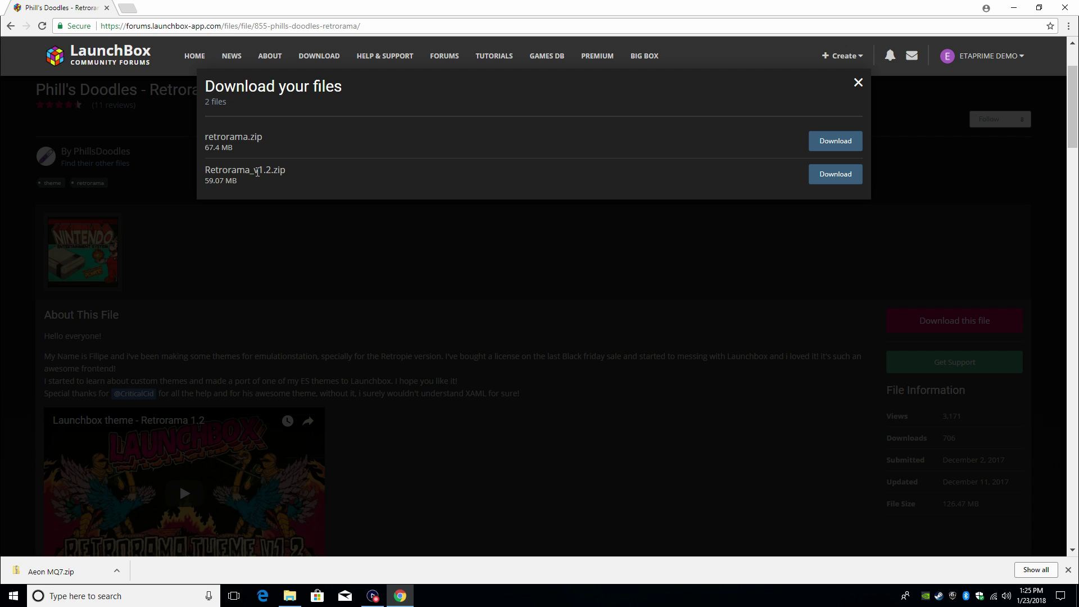
left_click(823, 179)
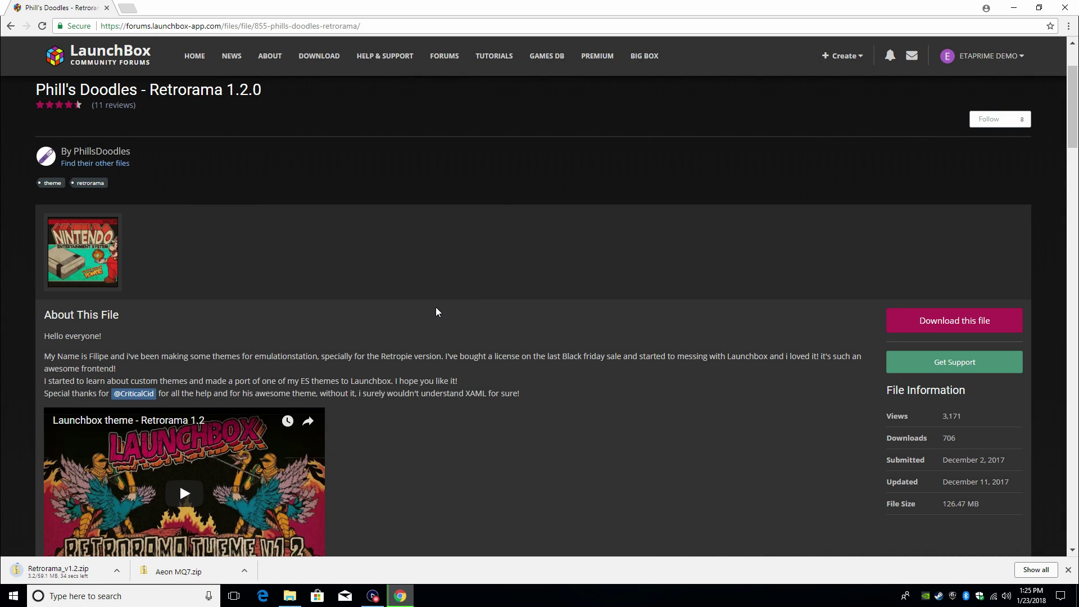
scroll(436, 308, "down", 3)
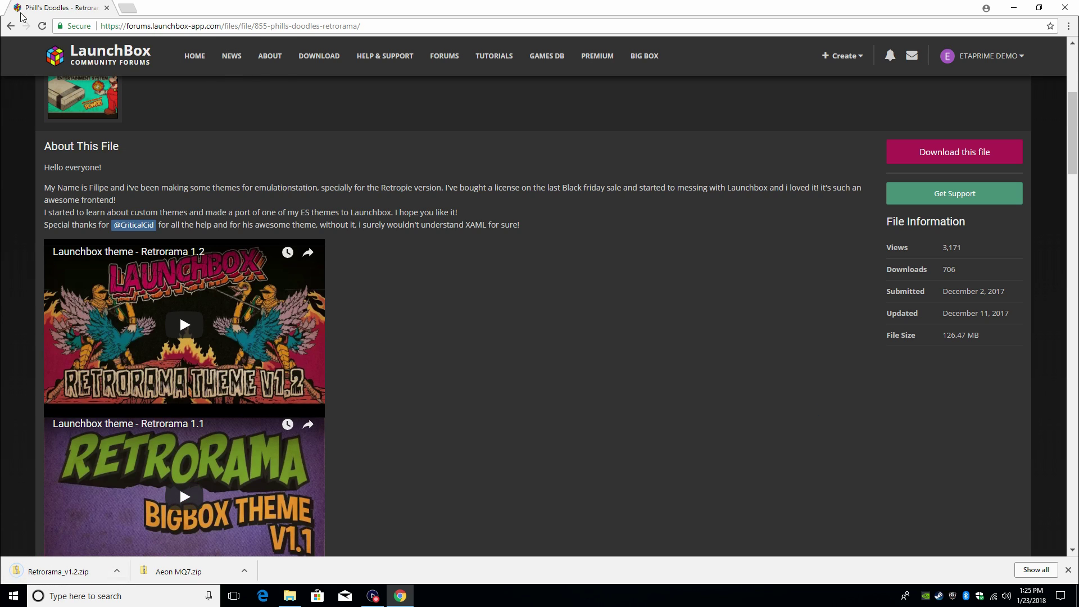
left_click(10, 25)
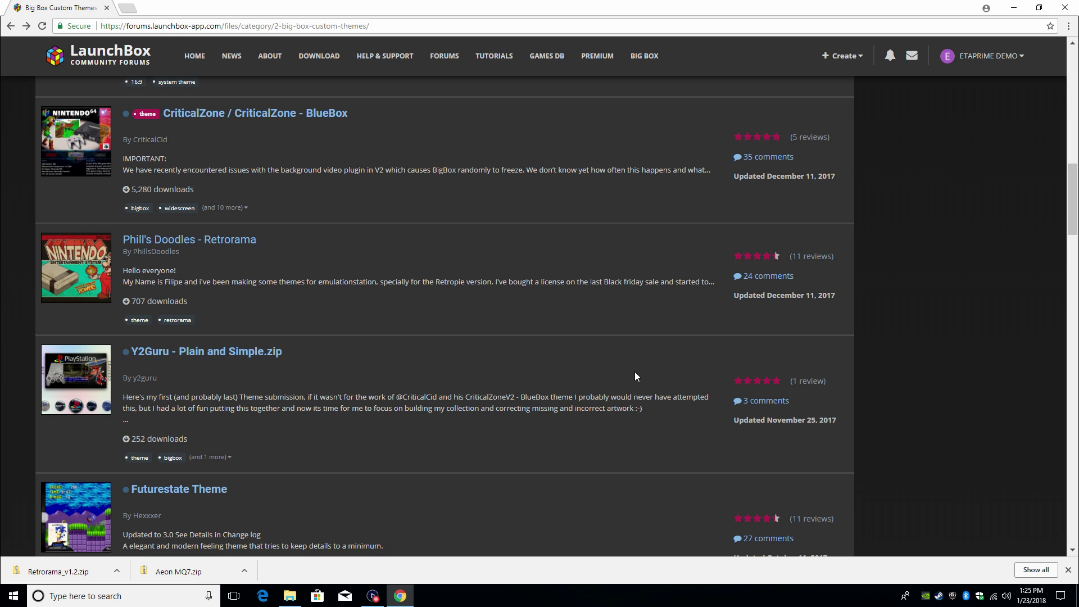
Minimize the browser and open the LB THEMES folder snapped to the left half
left_click(1015, 9)
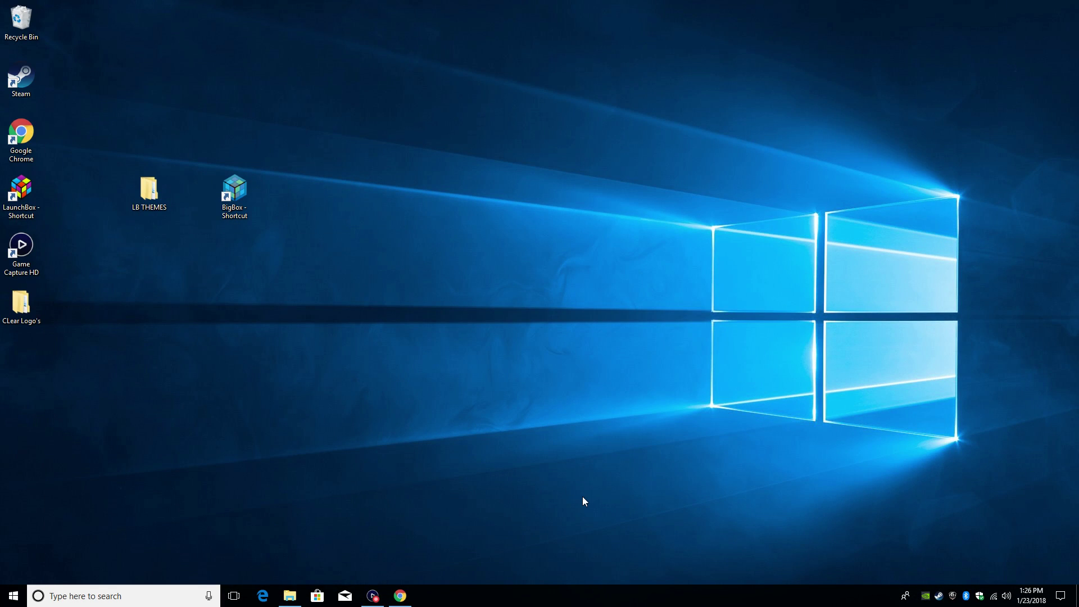
double_click(148, 207)
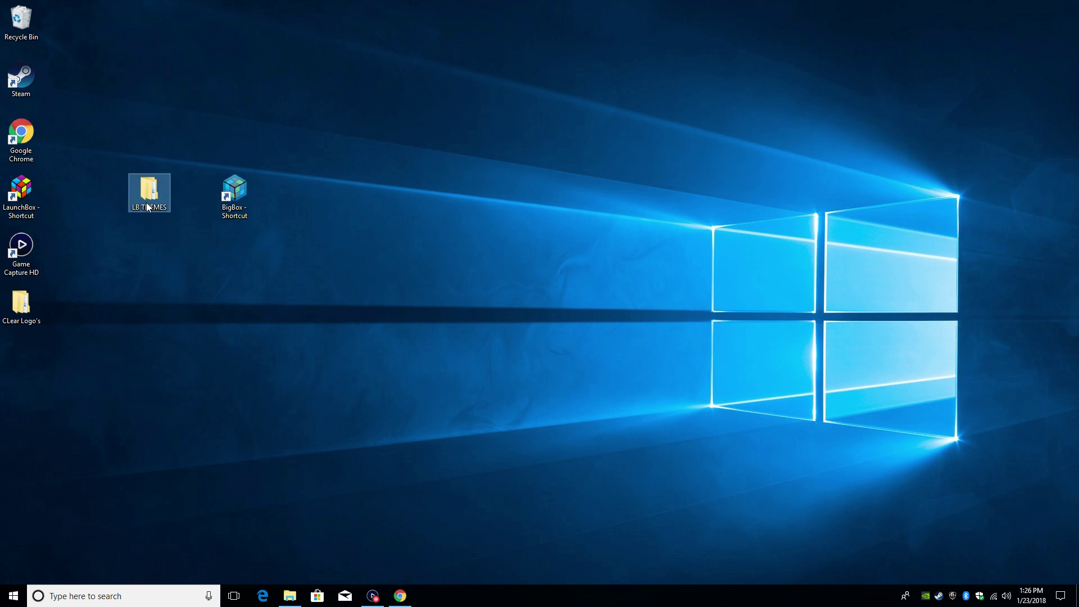
left_click_drag(219, 130, 2, 163)
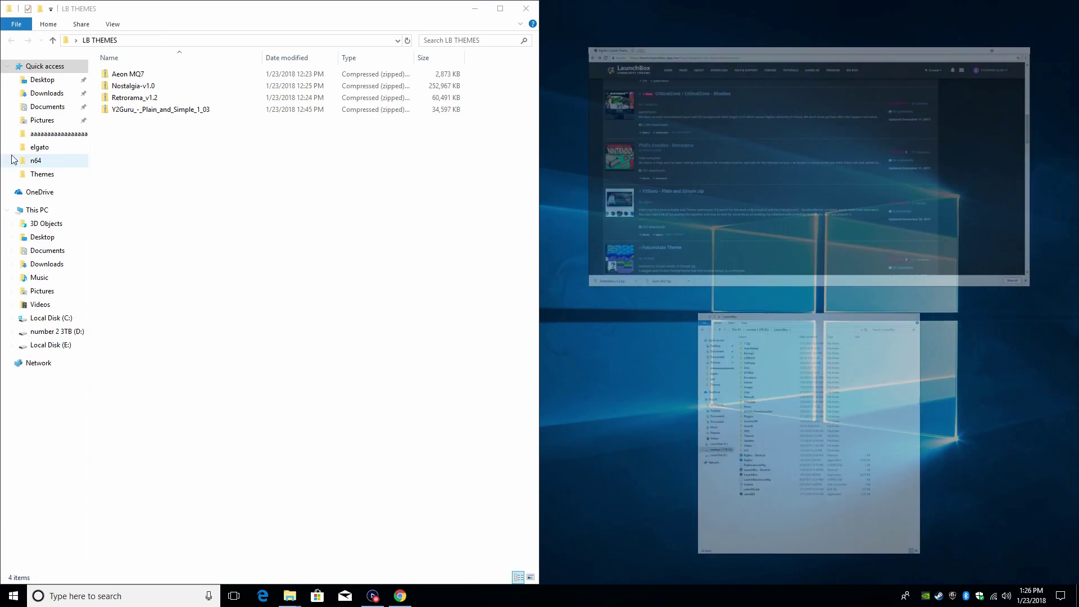
left_click(159, 181)
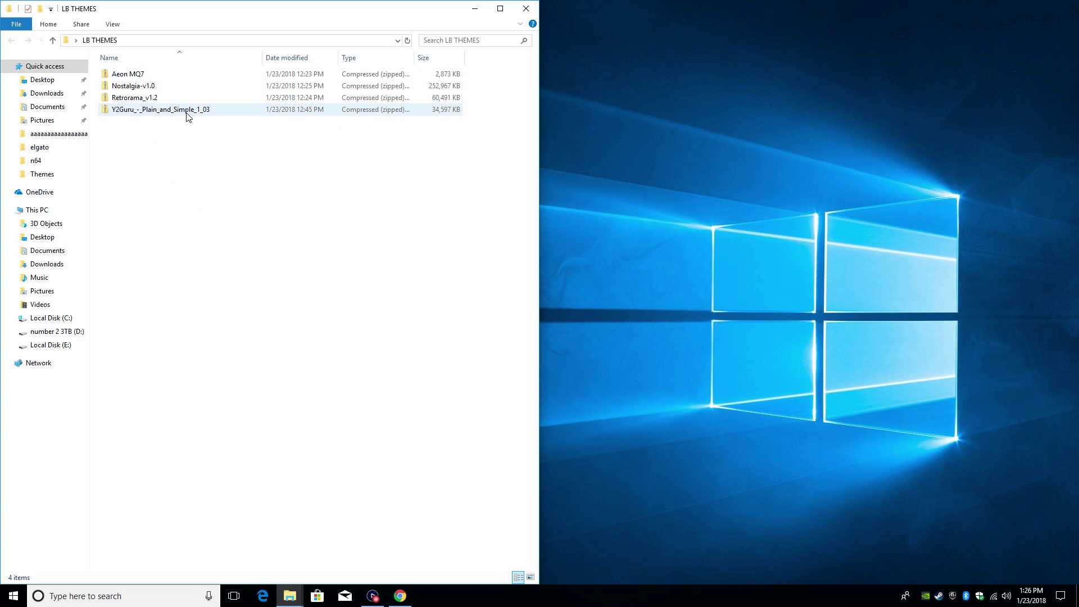
Extract Aeon MQ7, Nostalgia-v1.0, Retrorama_v1.2 and Y2Guru zips into their own folders with 7-Zip
right_click(127, 75)
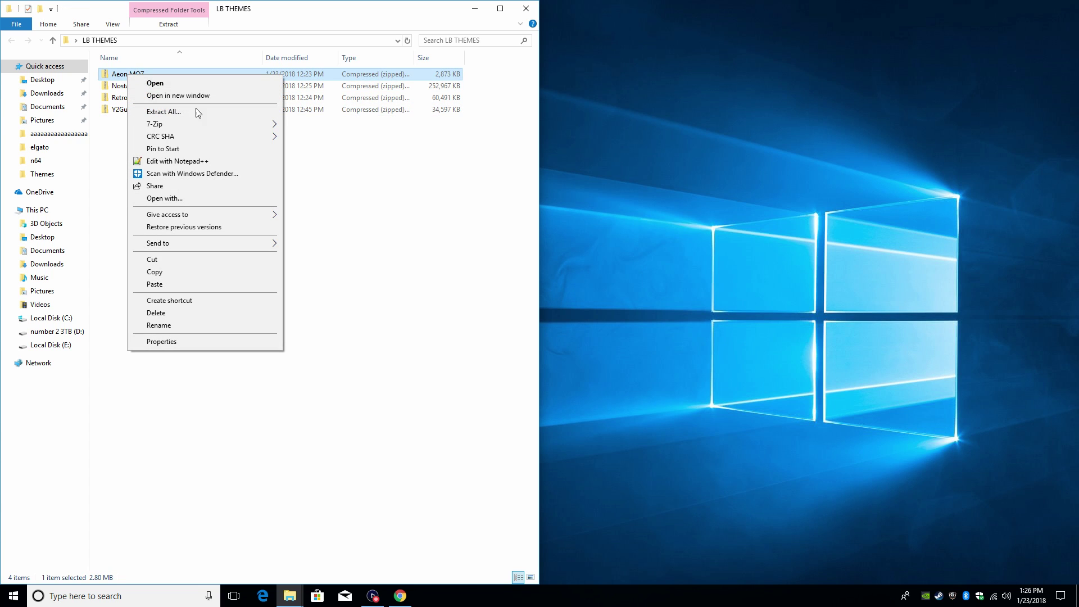
mouse_move(193, 122)
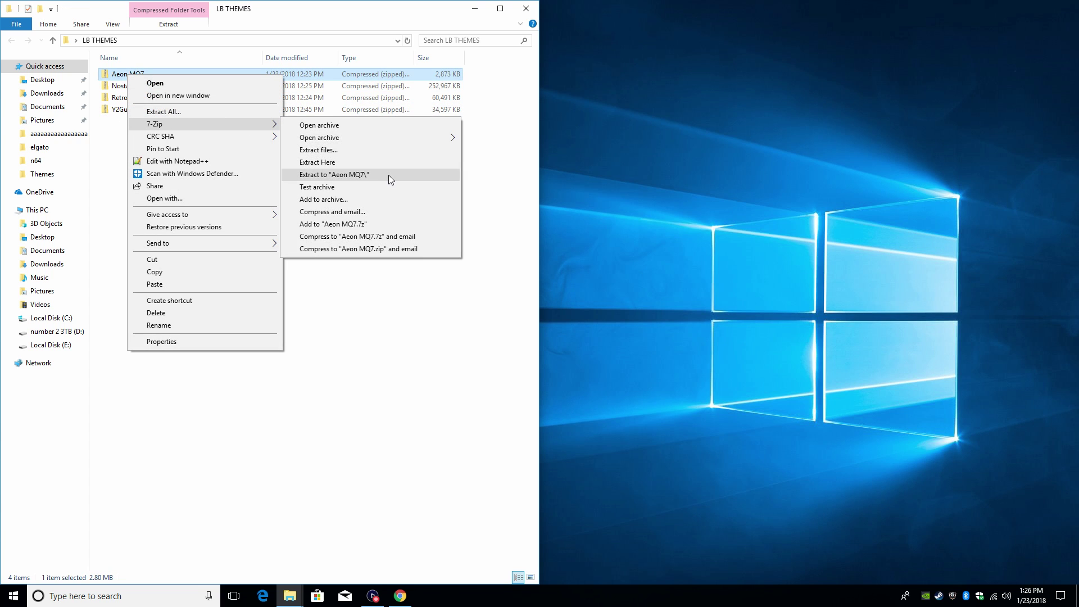
left_click(339, 175)
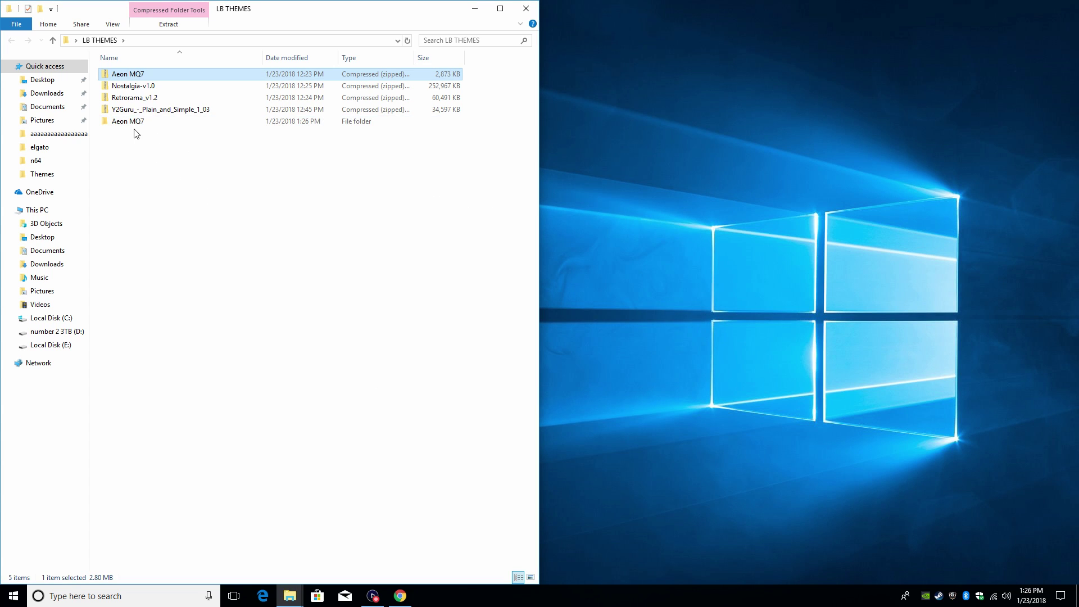
right_click(135, 86)
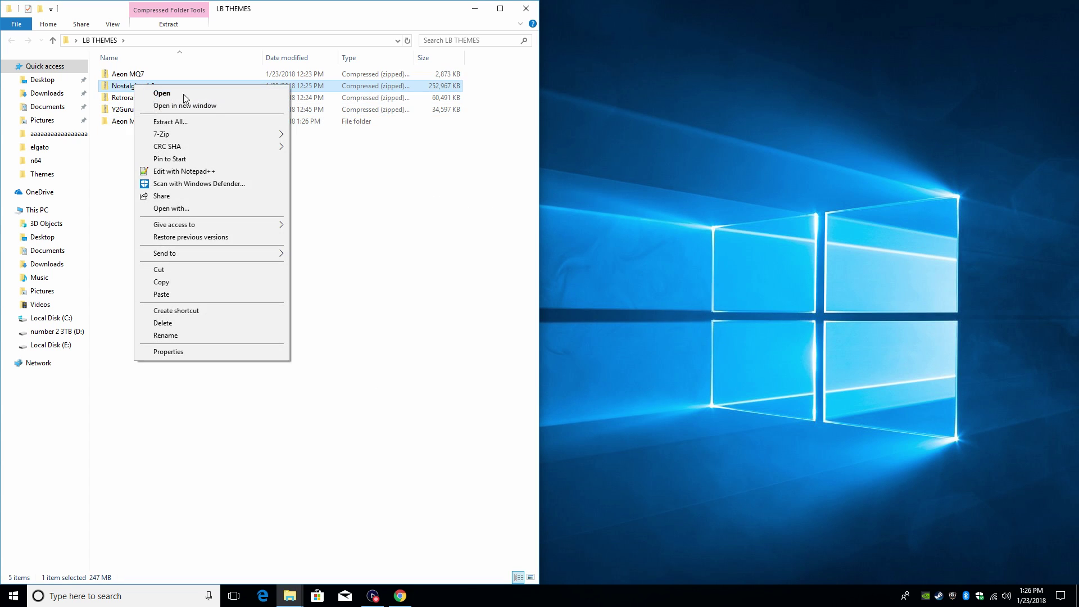
left_click(372, 185)
right_click(135, 97)
left_click(378, 198)
right_click(163, 111)
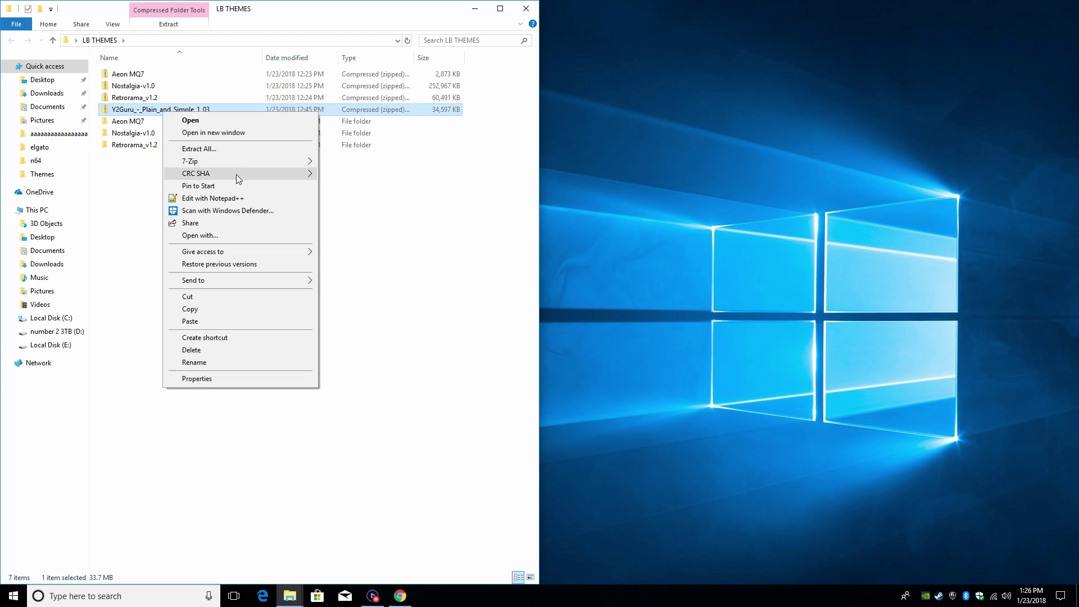
mouse_move(236, 161)
left_click(365, 211)
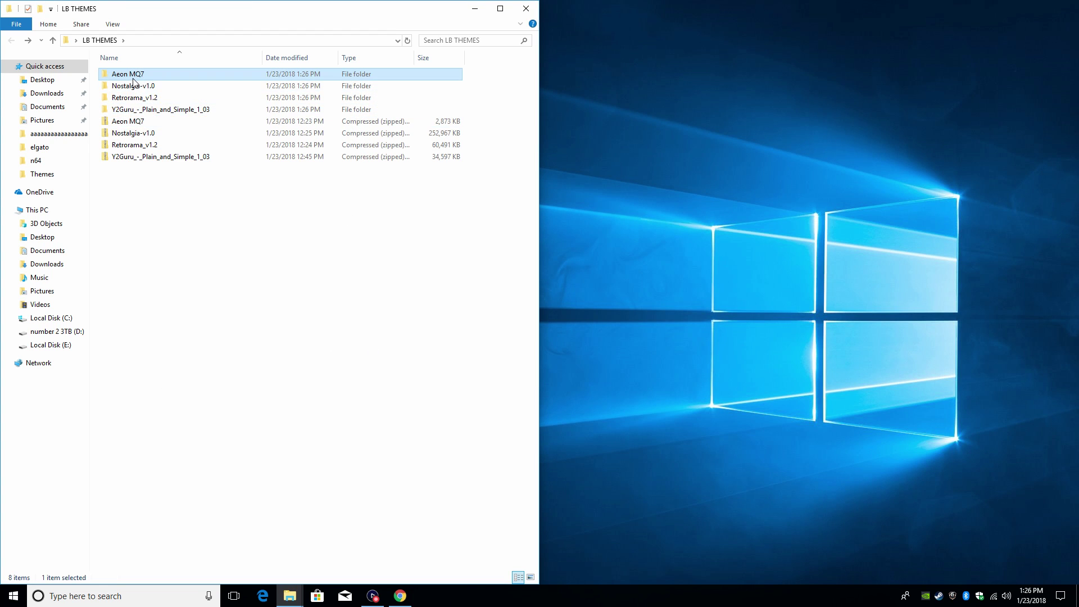
Browse into Aeon MQ7's Images > Platforms > Clear Logo folder and move the window aside
double_click(133, 77)
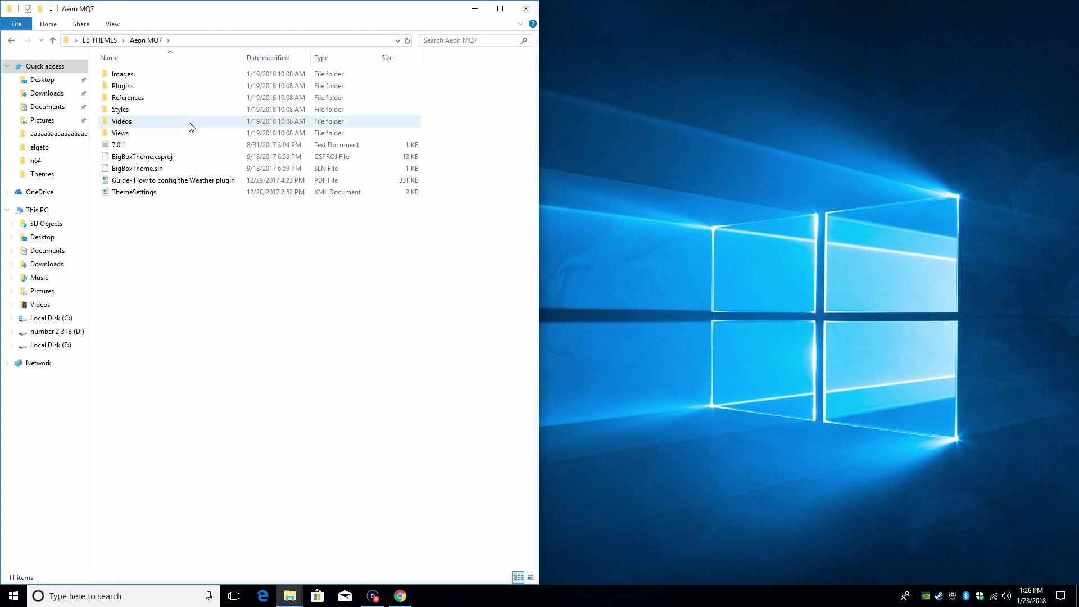
double_click(134, 80)
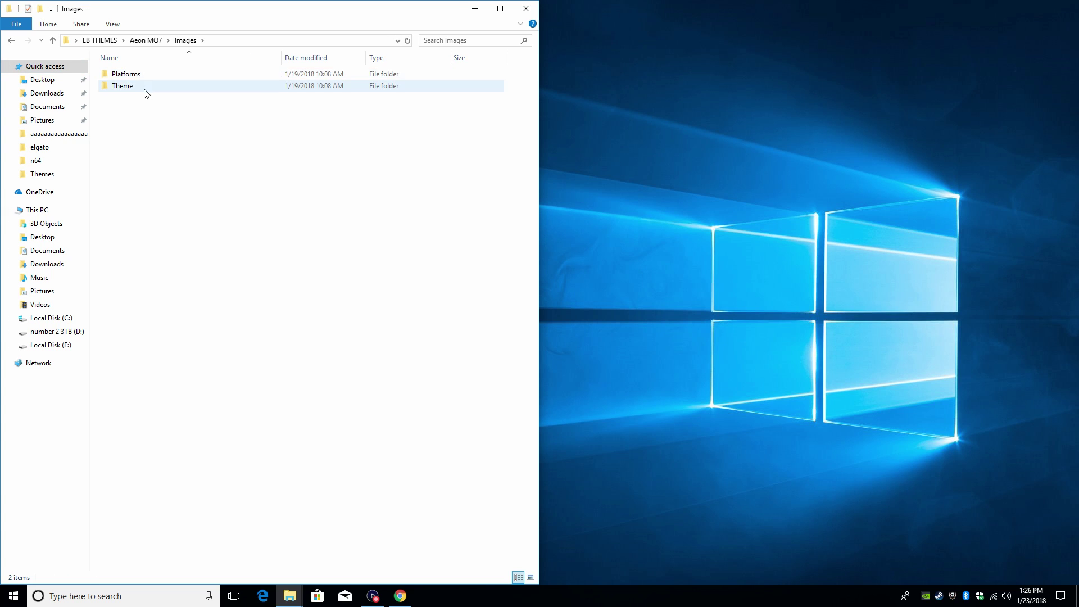
double_click(132, 75)
double_click(134, 86)
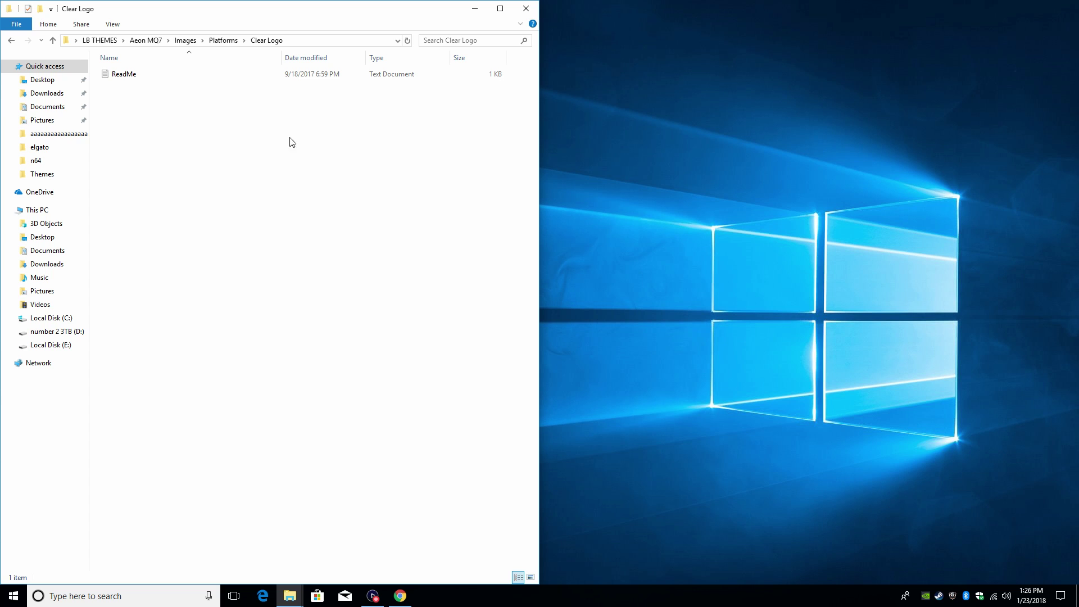
left_click_drag(227, 12, 463, 6)
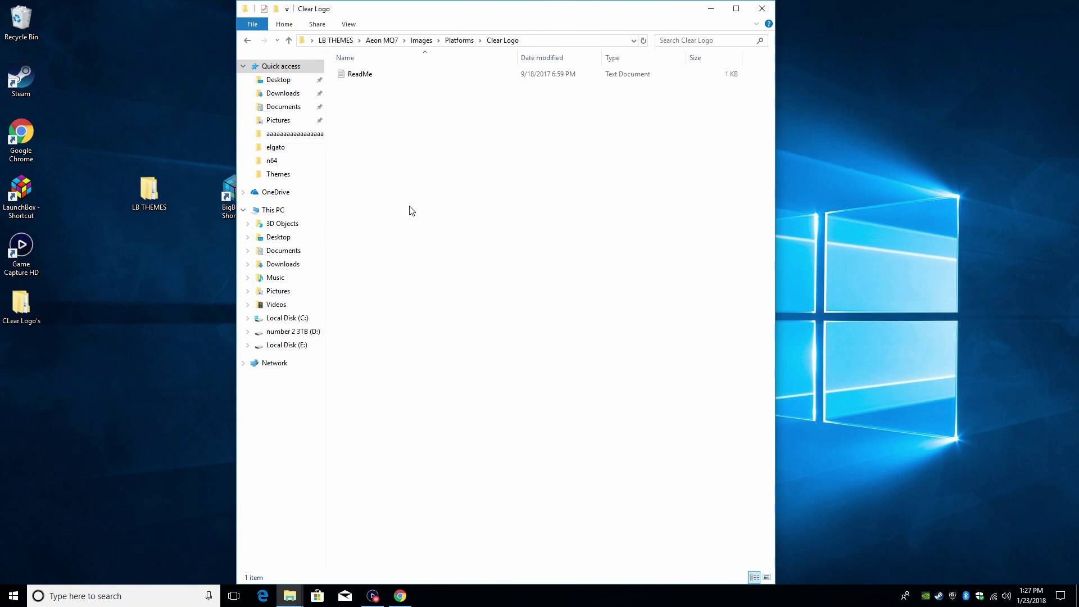
Check the zip files in the desktop CLear Logo's folder, then return to LB THEMES
left_click(23, 305)
double_click(22, 305)
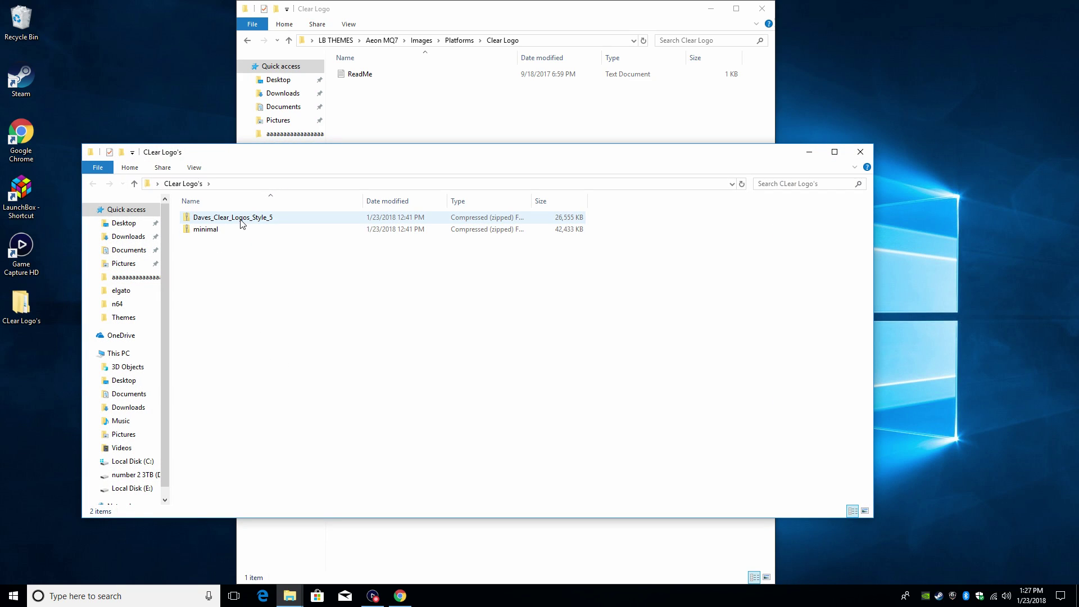
left_click(225, 230)
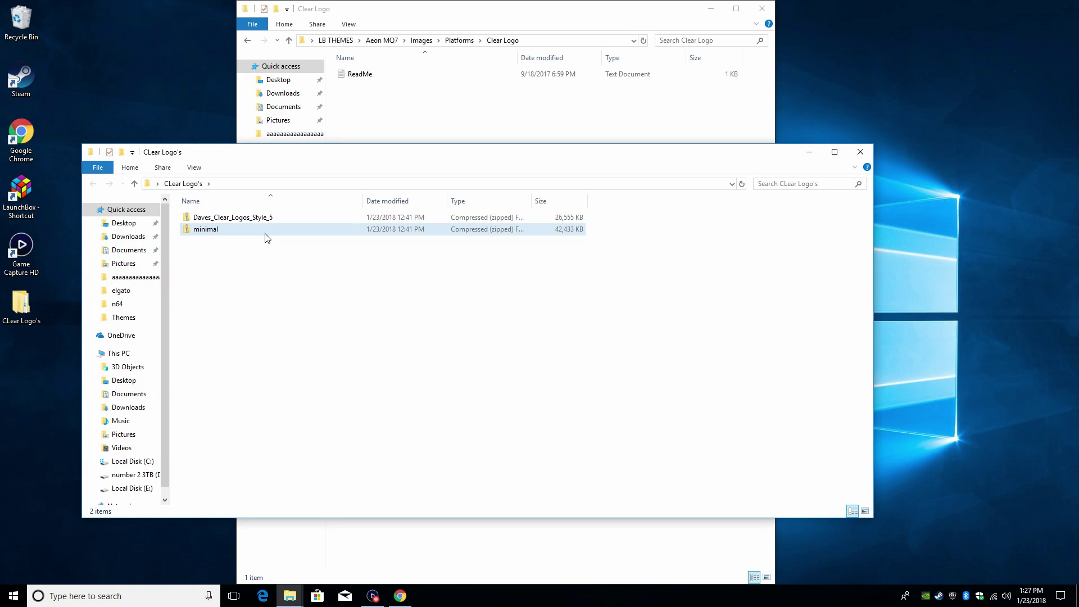
left_click(808, 152)
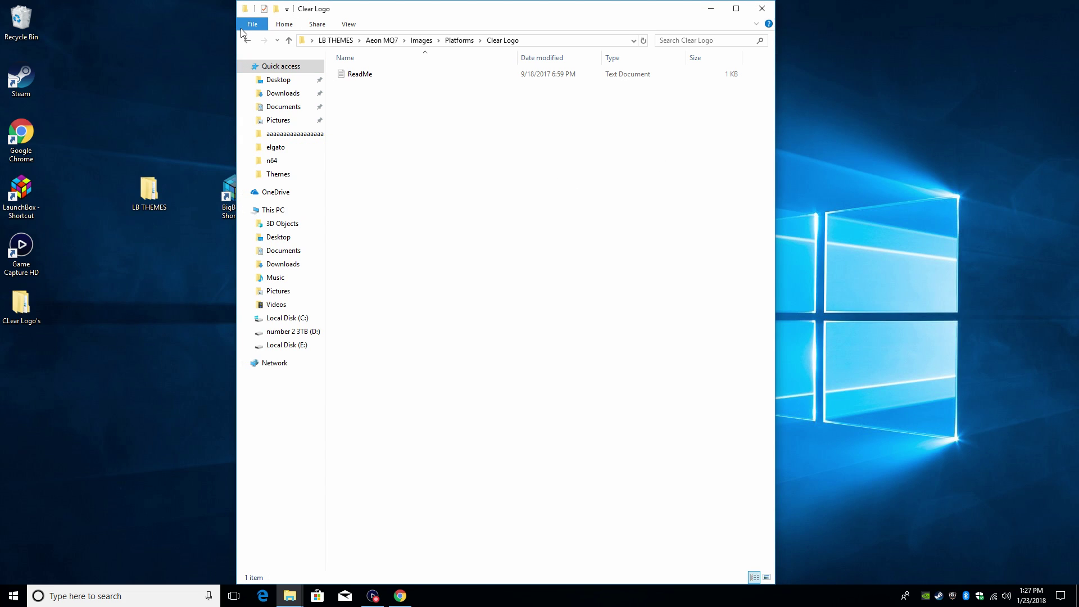
left_click(248, 40)
left_click(248, 41)
left_click(247, 40)
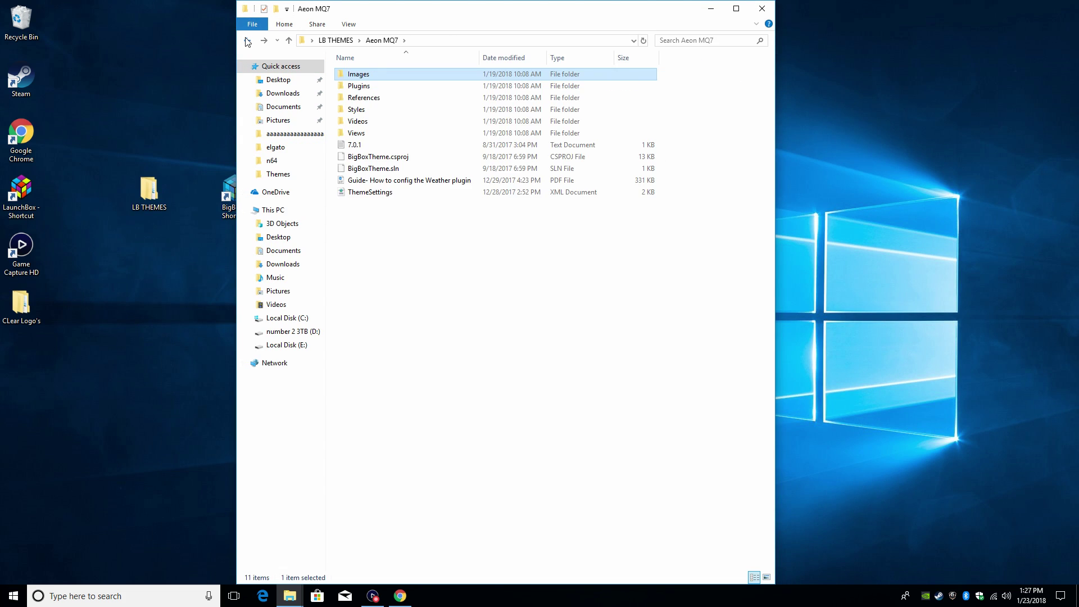
left_click(247, 40)
Look inside Nostalgia-v1.0, then extract comic_book.zip in Retrorama_v1.2's Install this font folder
double_click(369, 86)
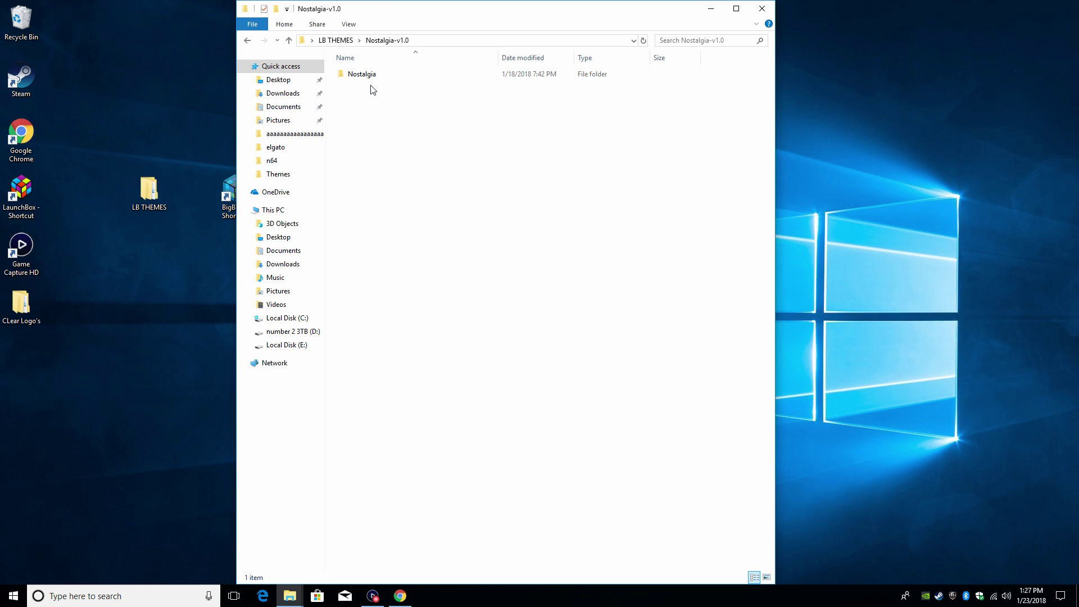
double_click(369, 79)
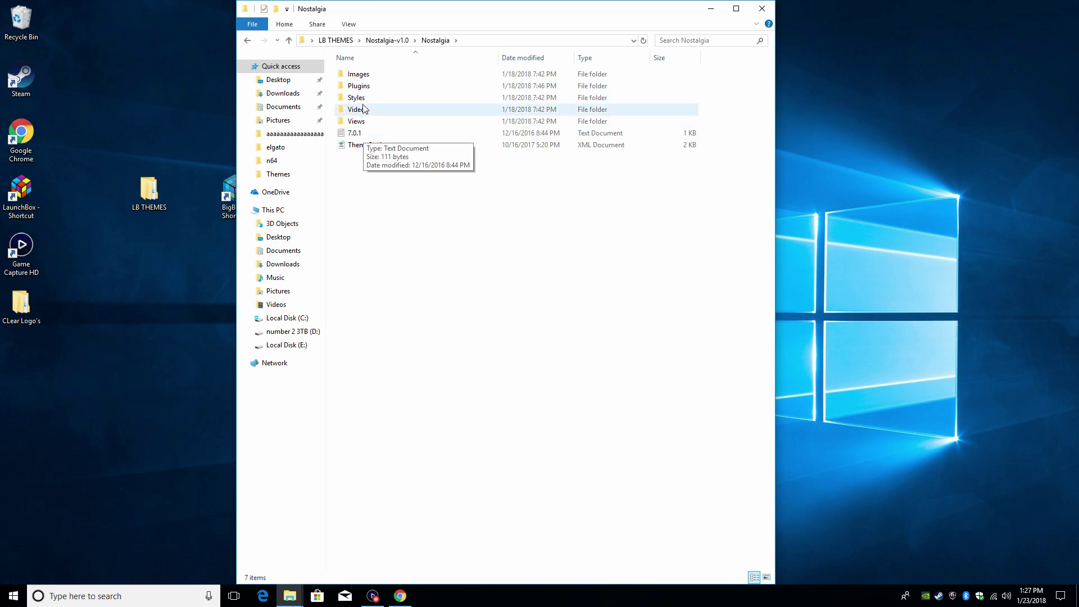
key("BackSpace")
key("BackSpace")
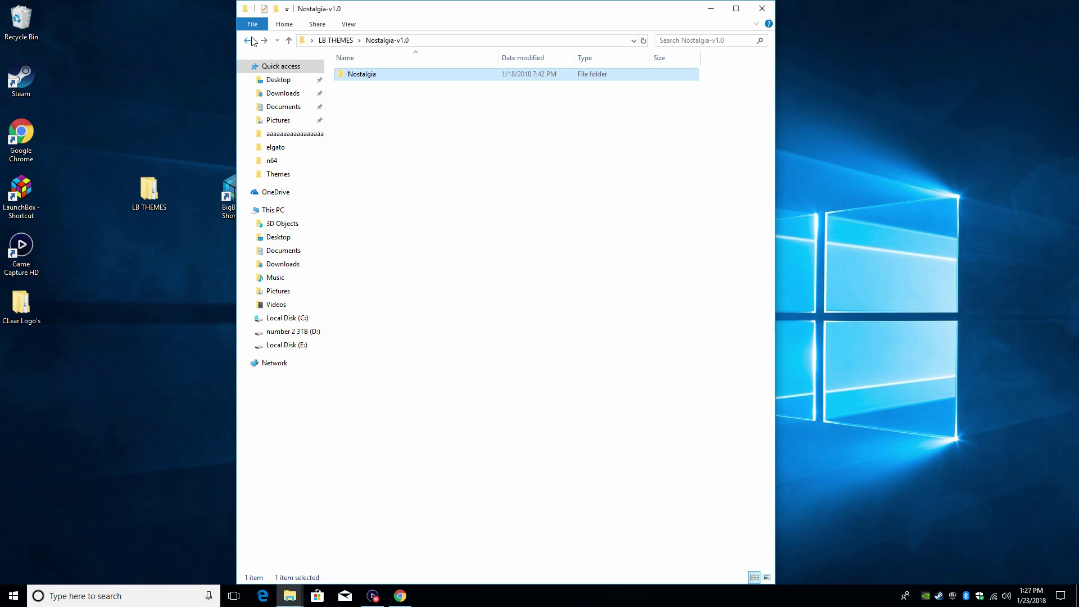
double_click(354, 97)
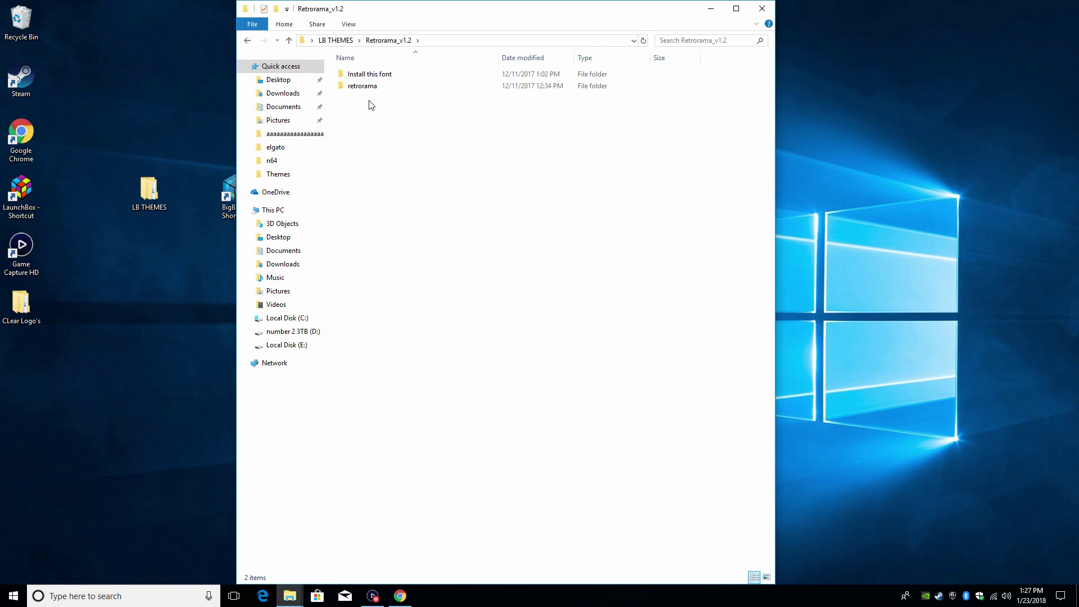
double_click(372, 79)
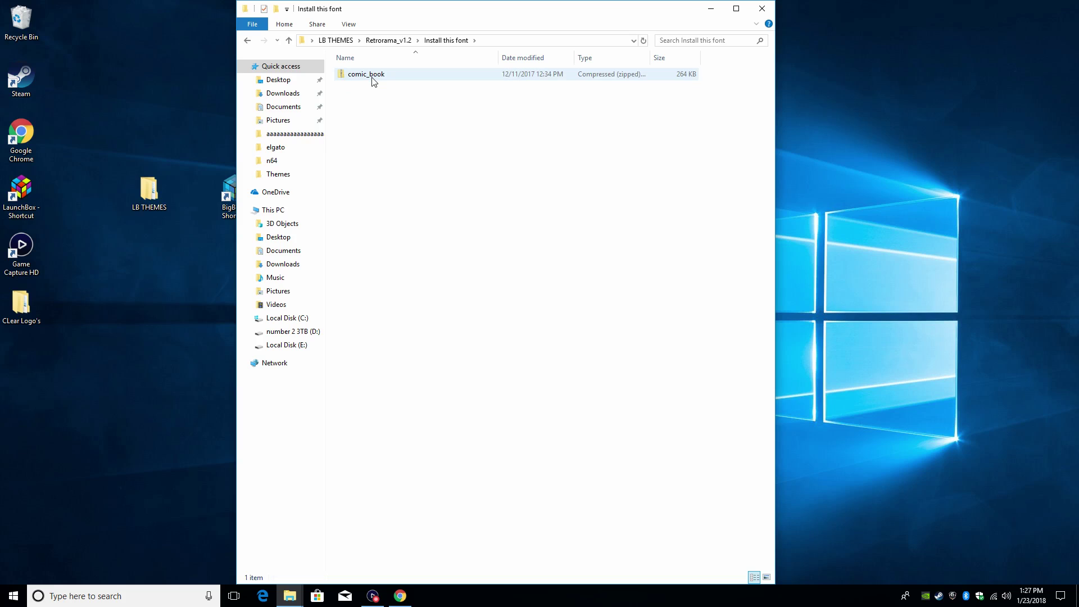
right_click(371, 79)
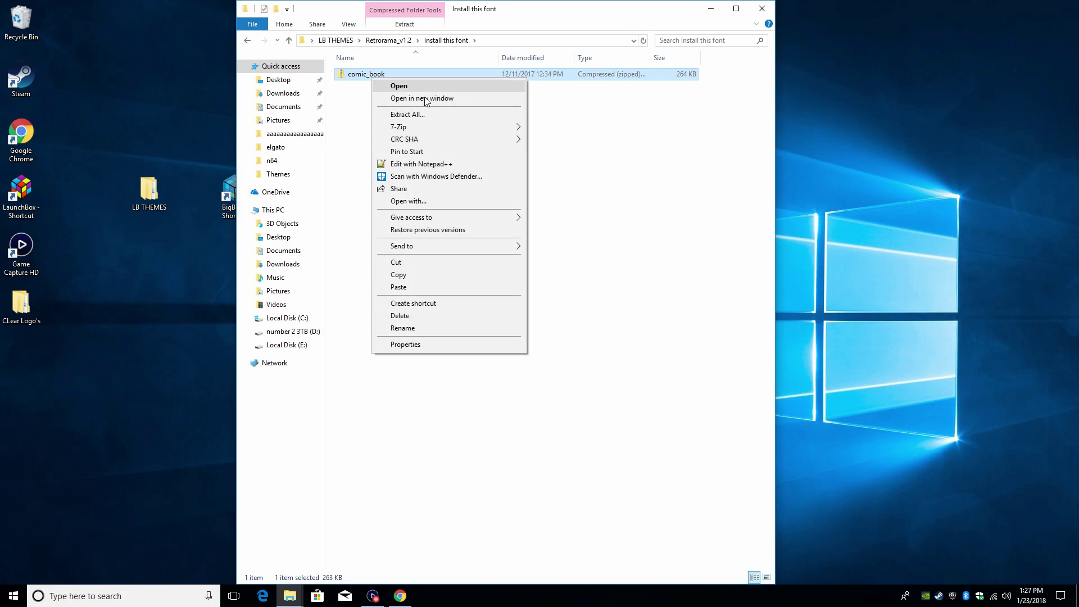
mouse_move(453, 128)
left_click(597, 178)
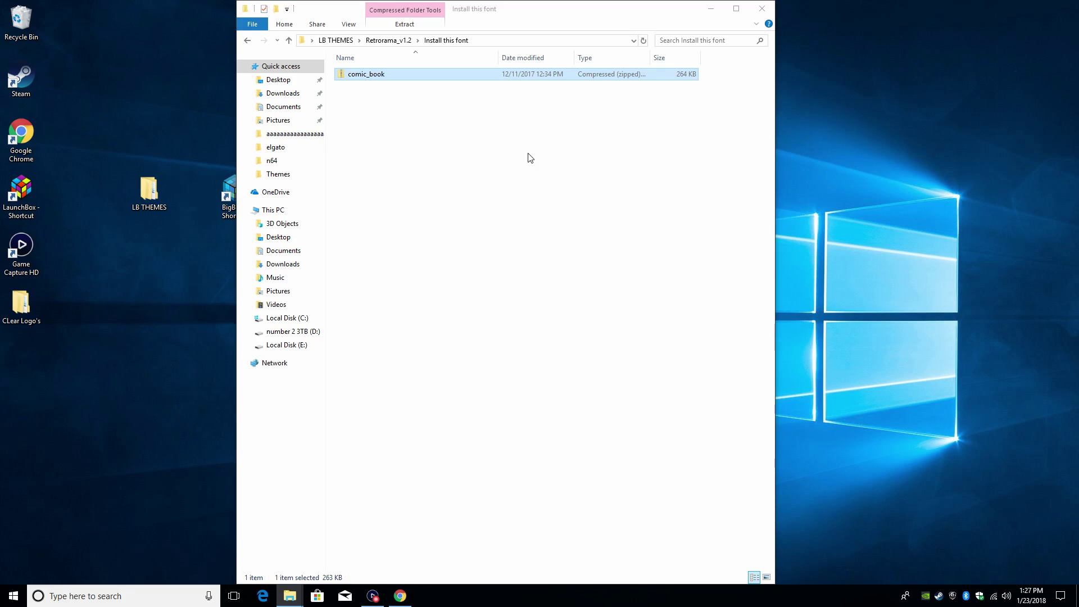
Install the four Comic Book fonts: Bold, Bold Italic, Italic and regular
double_click(368, 75)
double_click(373, 86)
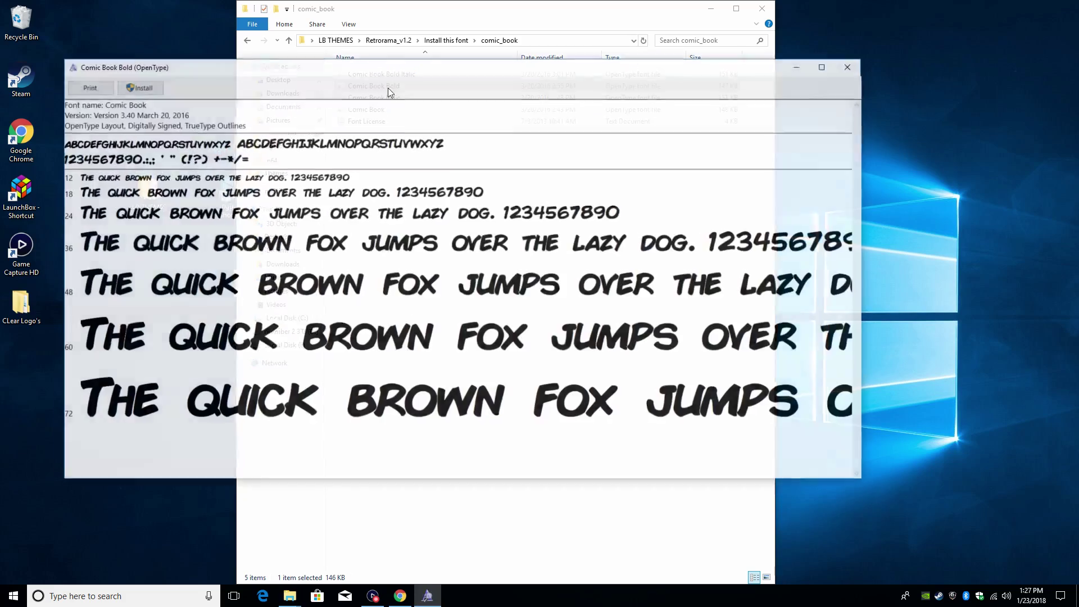
left_click(137, 87)
left_click(849, 66)
double_click(373, 74)
left_click(153, 89)
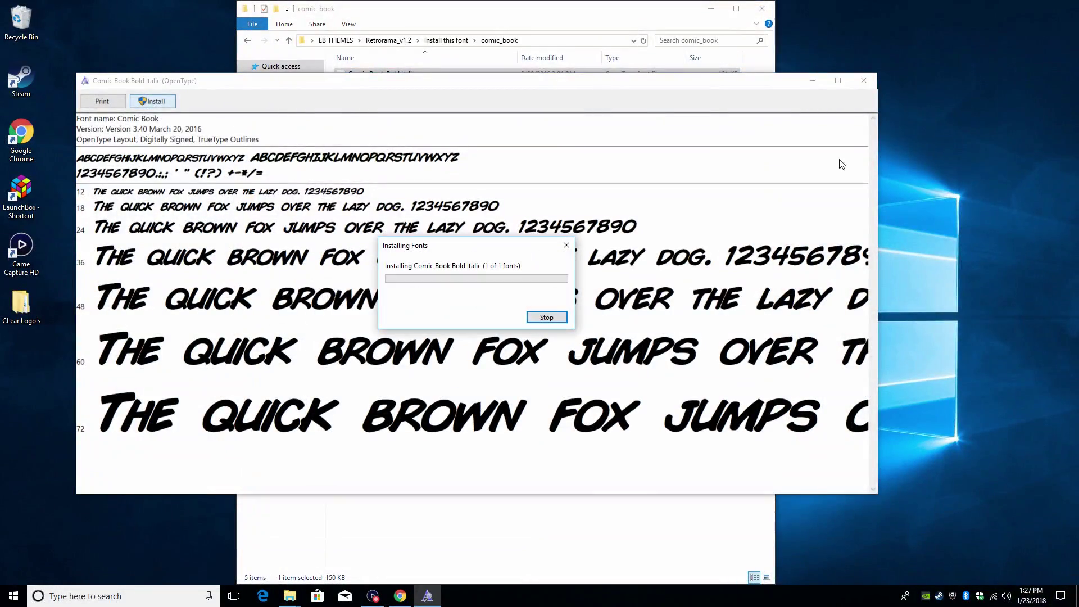
left_click(863, 68)
double_click(373, 96)
left_click(171, 115)
left_click(878, 95)
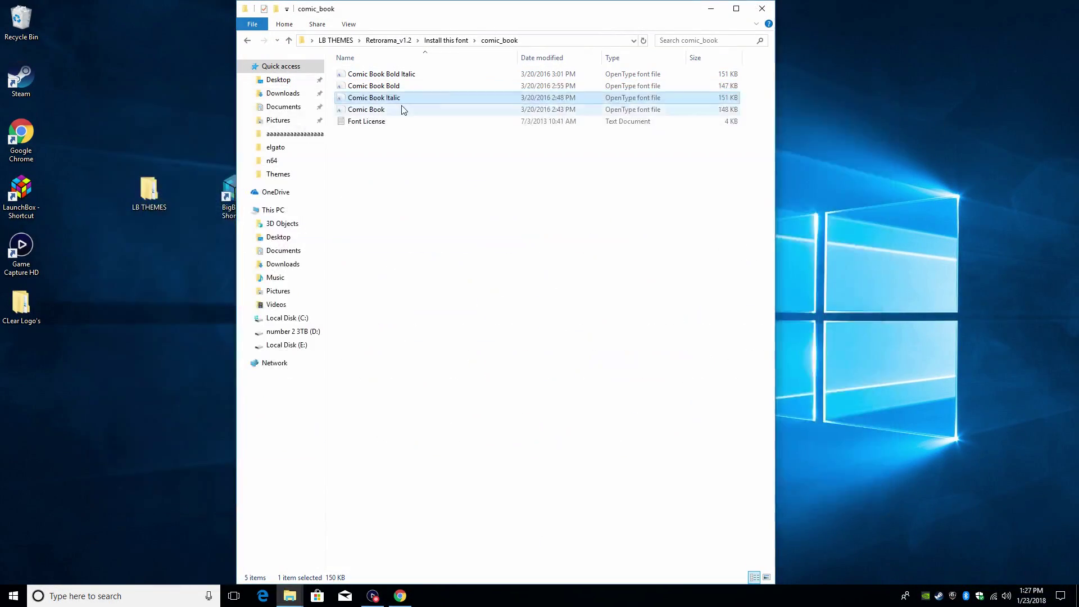
double_click(402, 108)
left_click(181, 130)
left_click(891, 109)
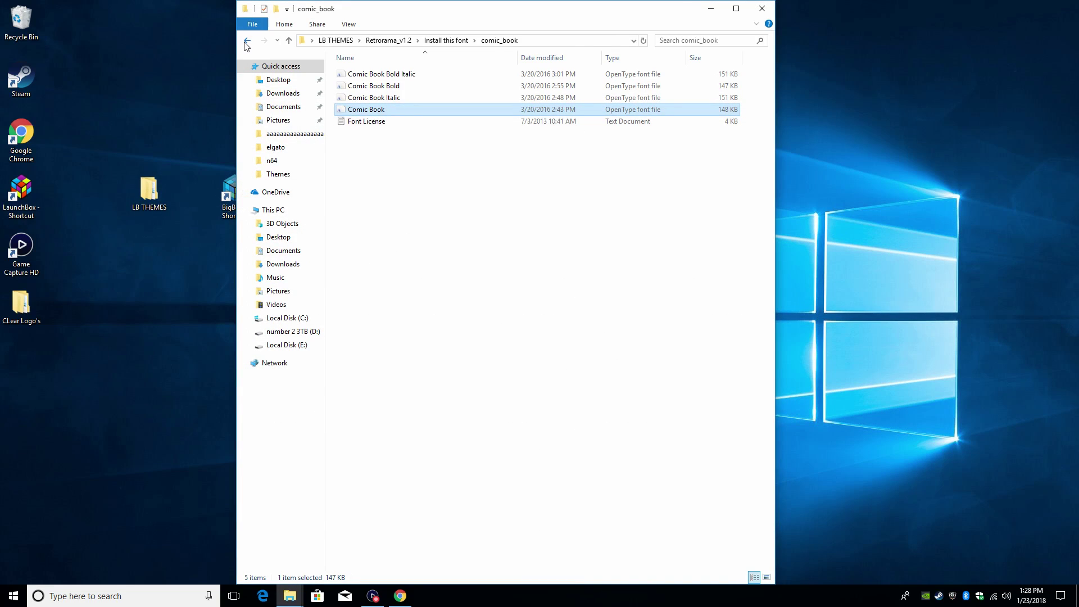
left_click(247, 40)
Snap LB THEMES to the left and the LaunchBox Themes folder to the right
left_click(247, 41)
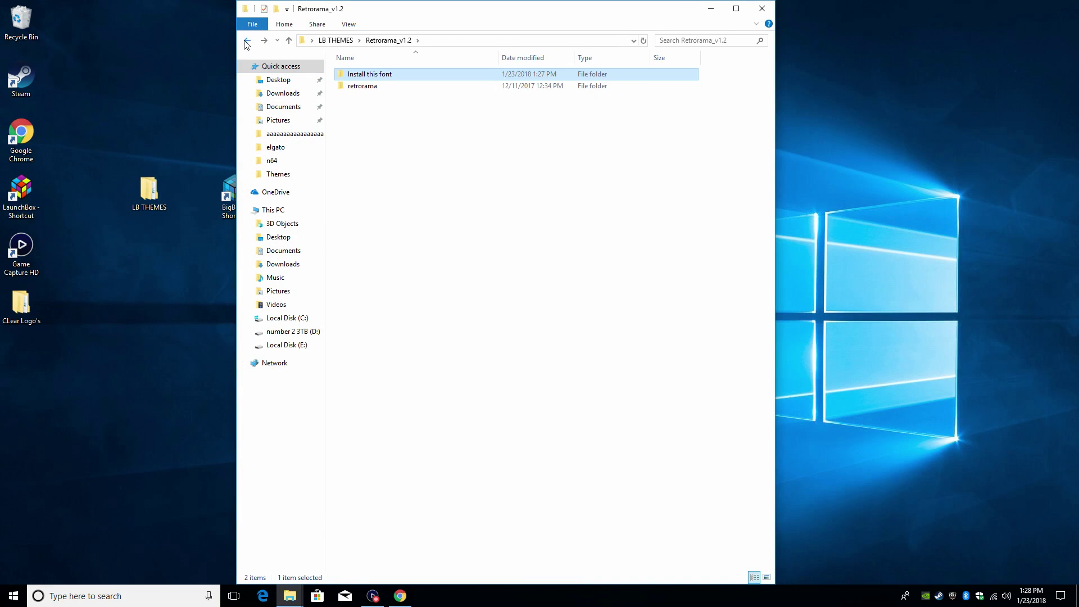
left_click(247, 41)
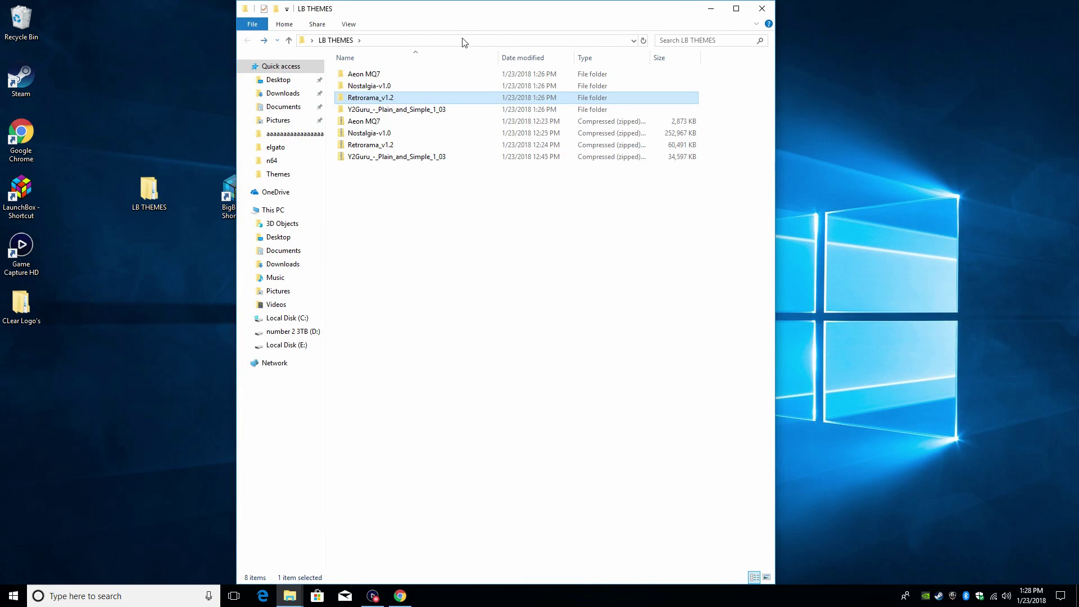
left_click_drag(443, 17, 2, 45)
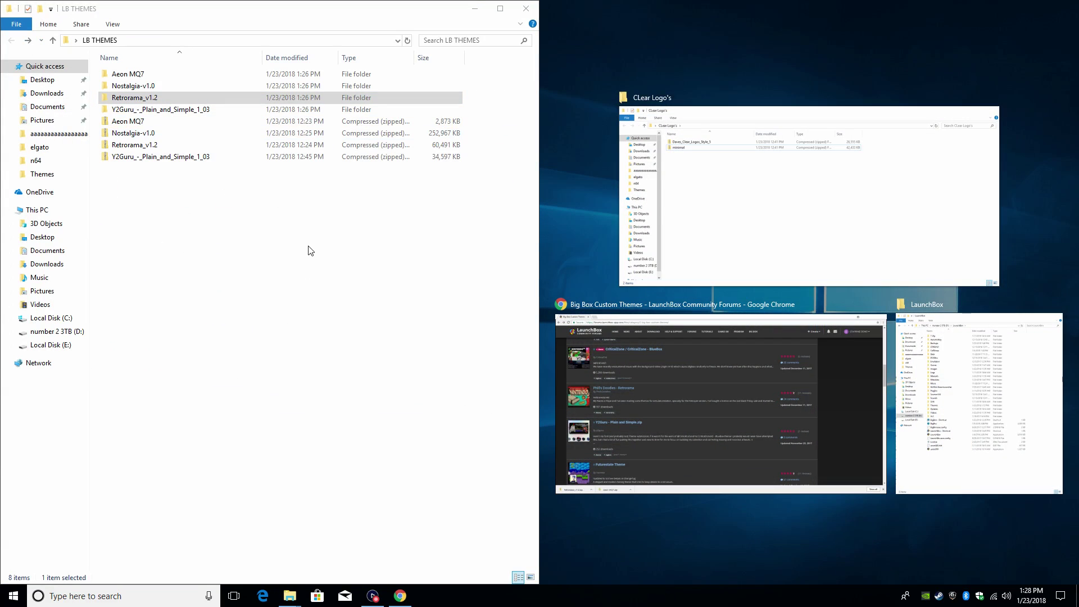
left_click(592, 82)
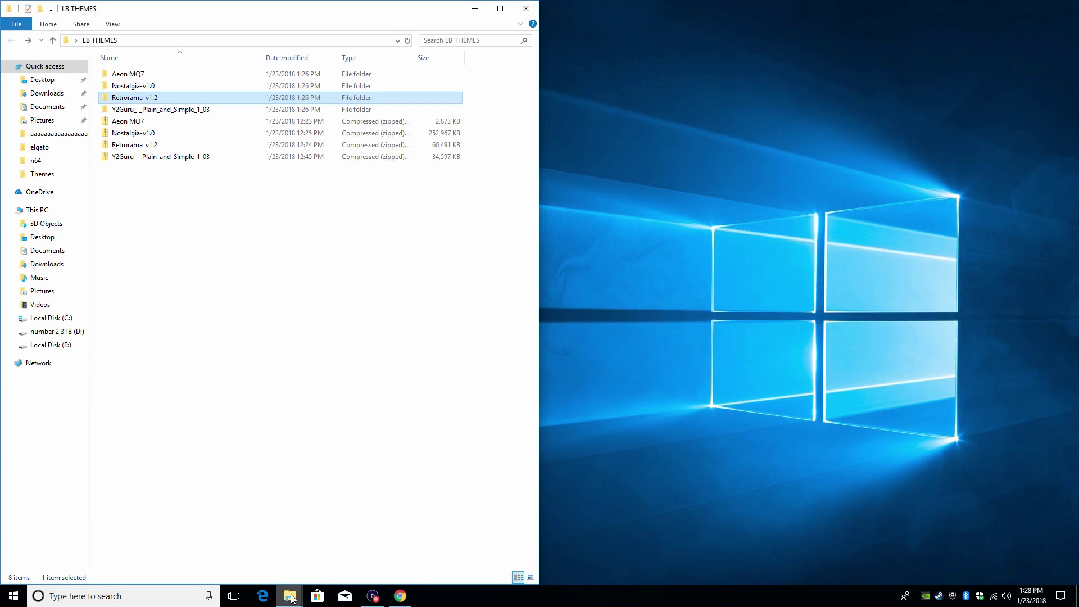
mouse_move(291, 597)
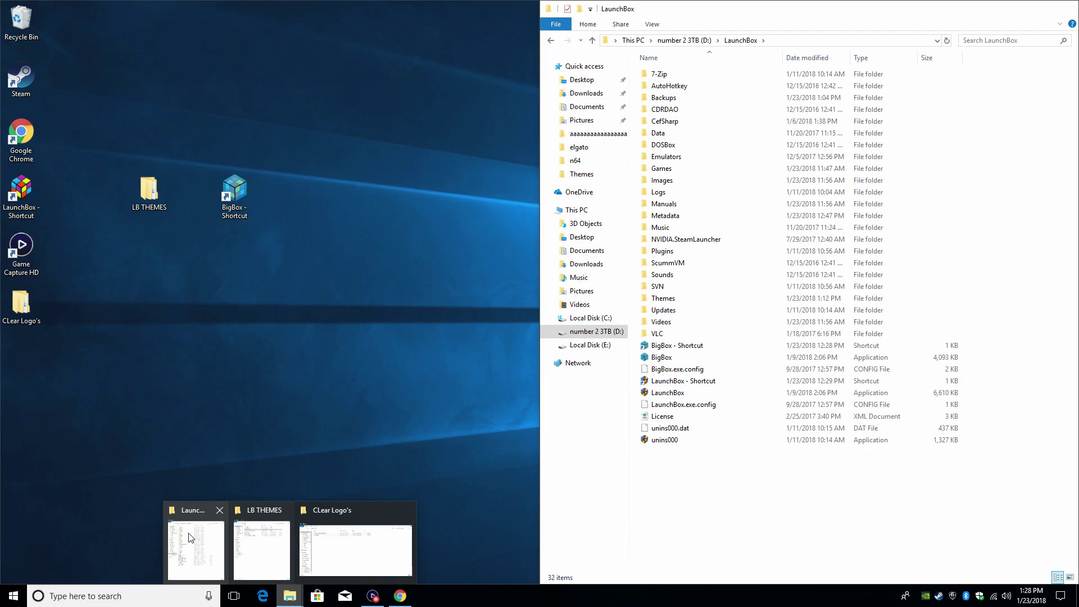
left_click(195, 545)
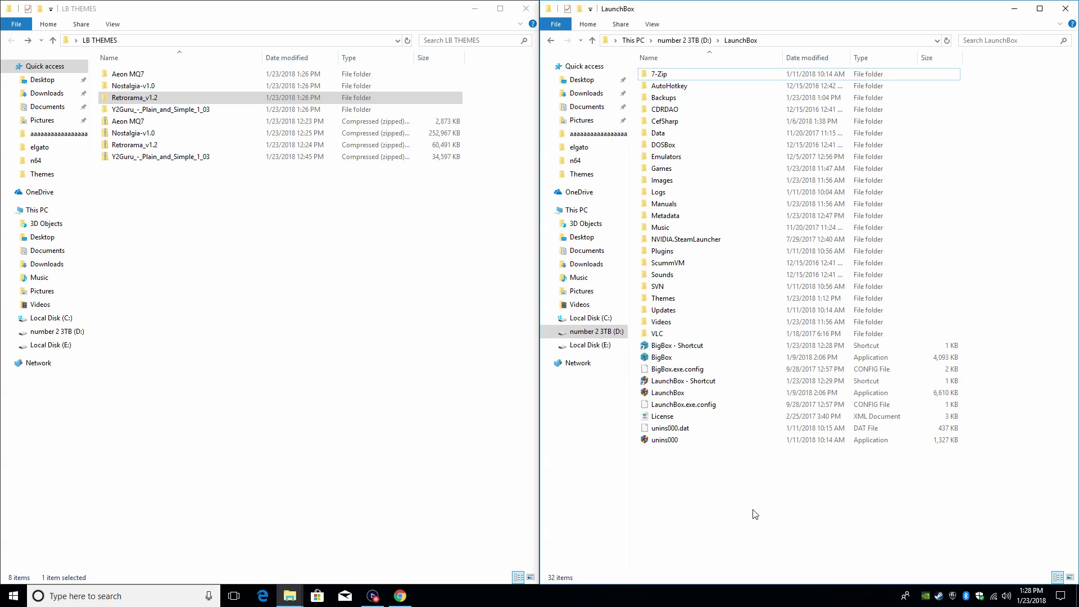
double_click(671, 299)
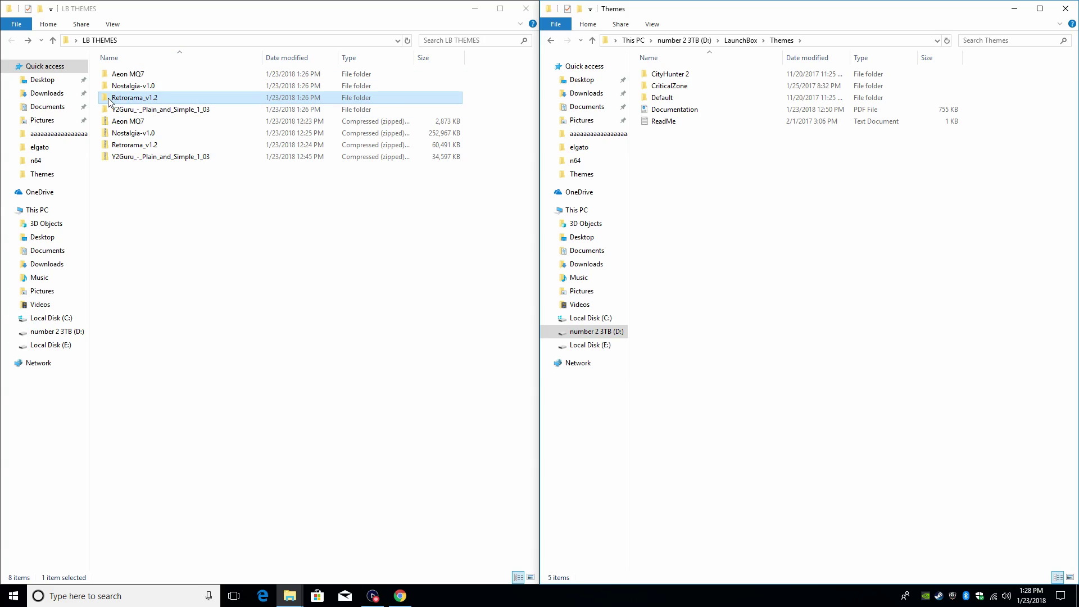
Copy the Retrorama and Nostalgia theme folders into LaunchBox Themes
double_click(133, 98)
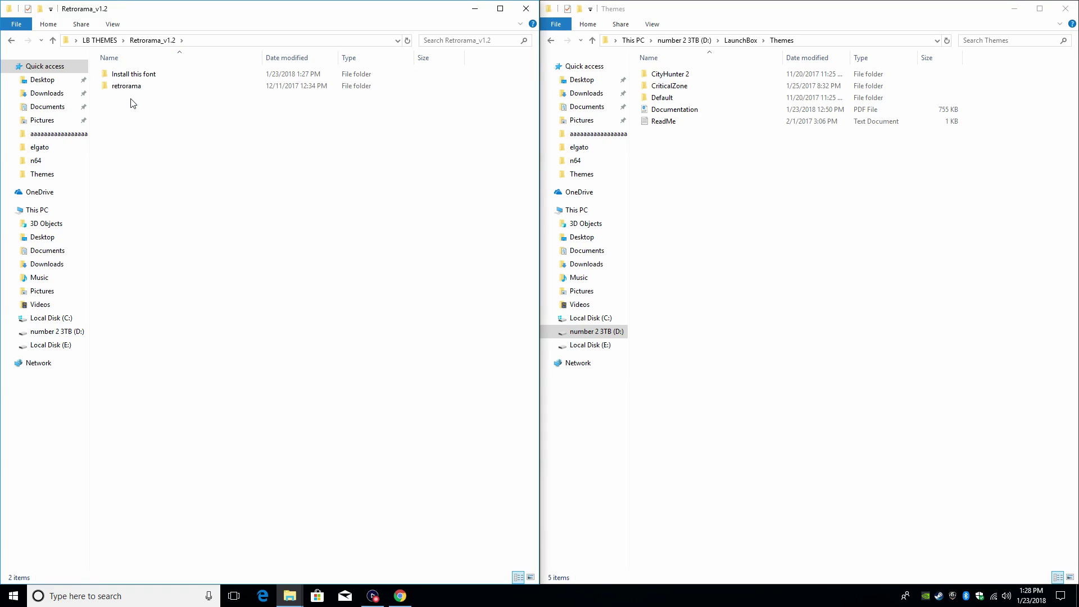
left_click_drag(143, 93, 771, 238)
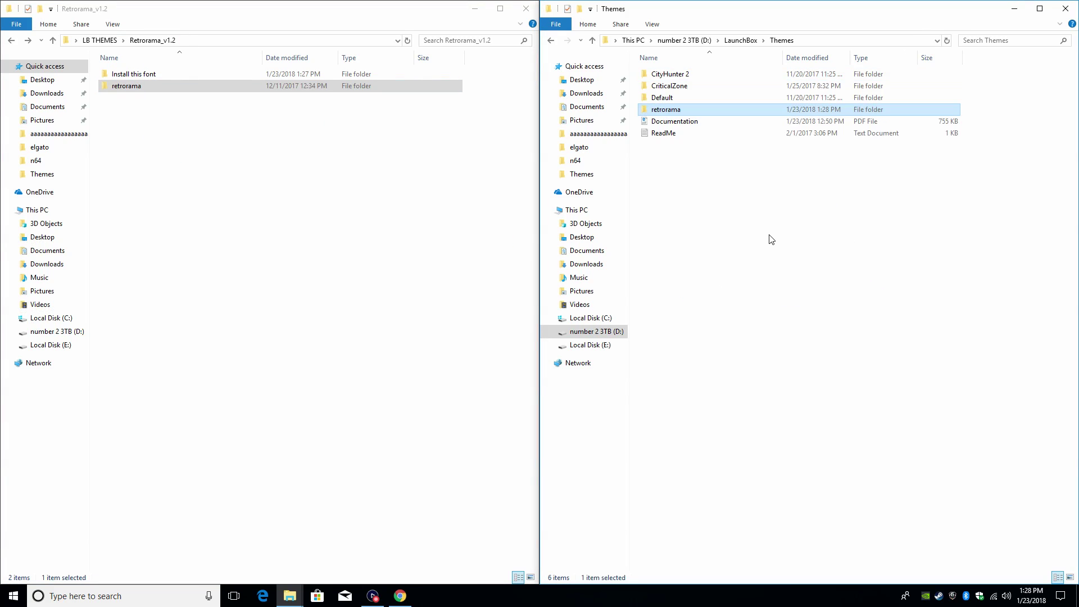
left_click(12, 40)
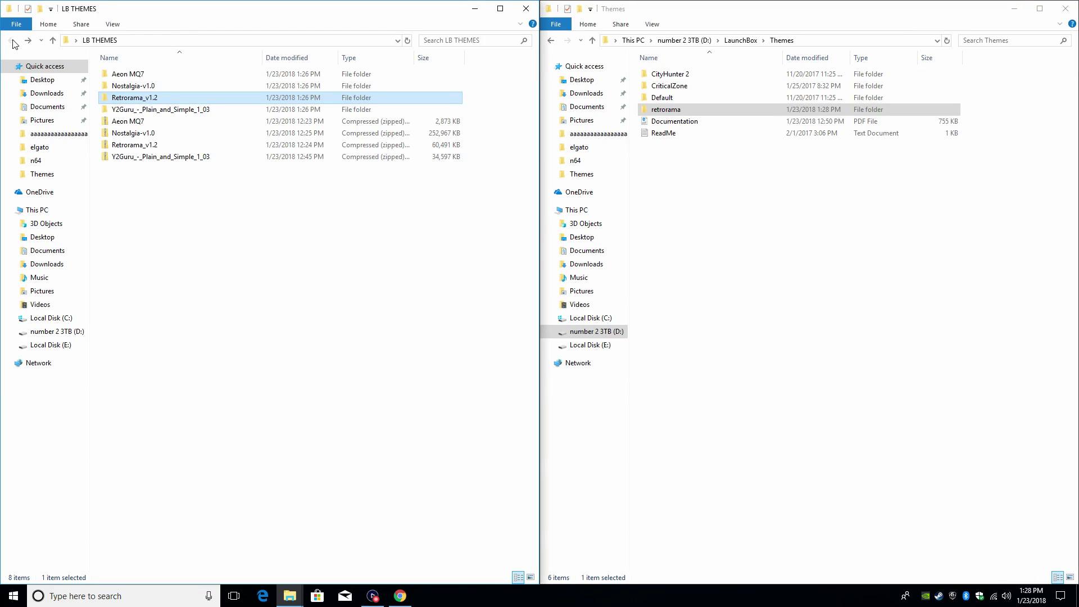
double_click(118, 87)
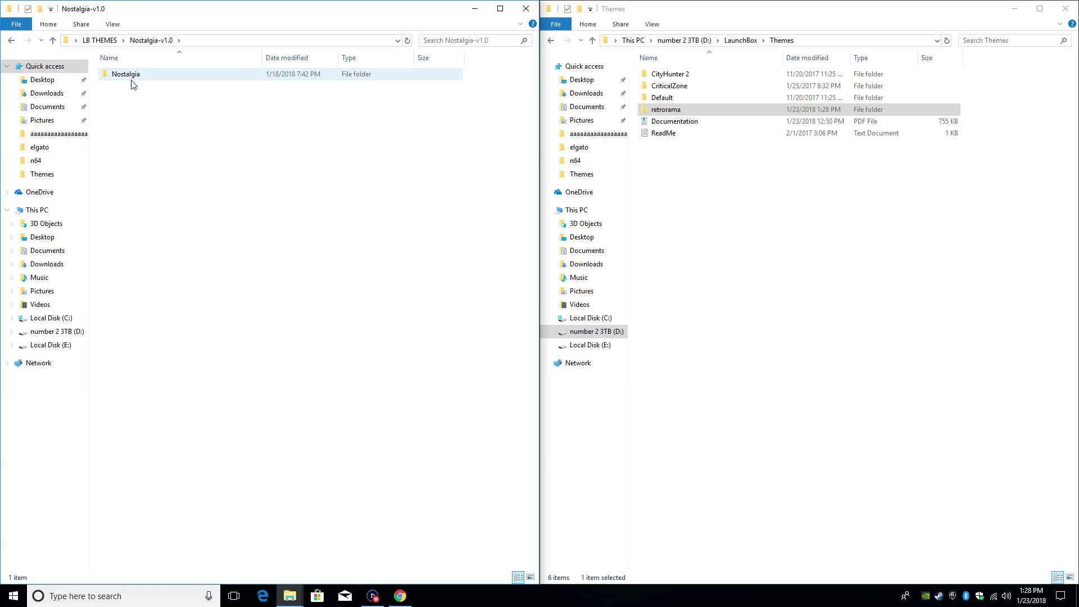
left_click(127, 80)
double_click(127, 79)
key("alt+Left")
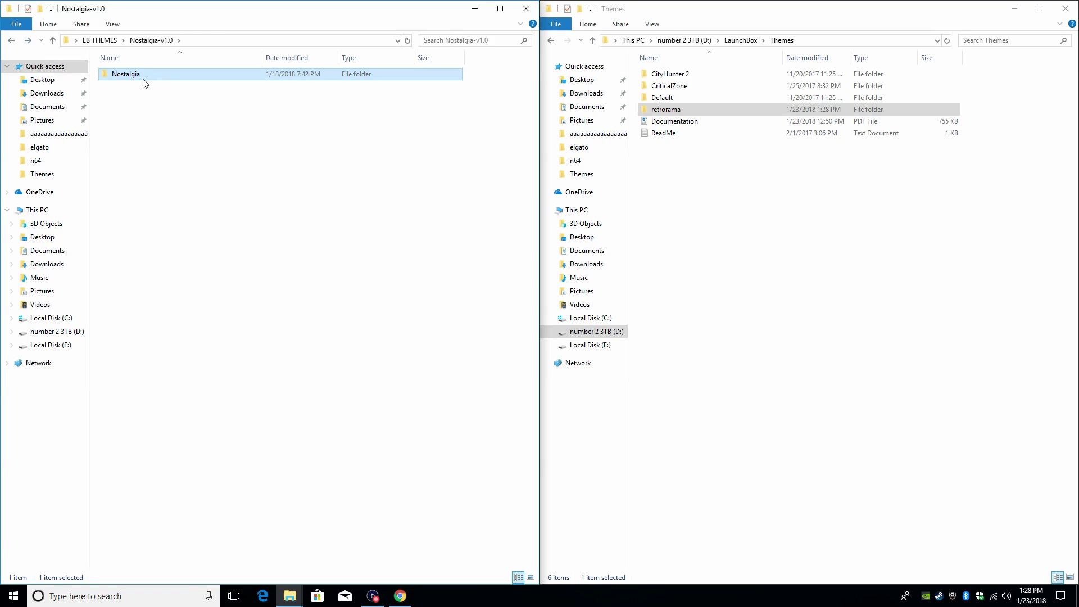
left_click_drag(128, 80, 701, 233)
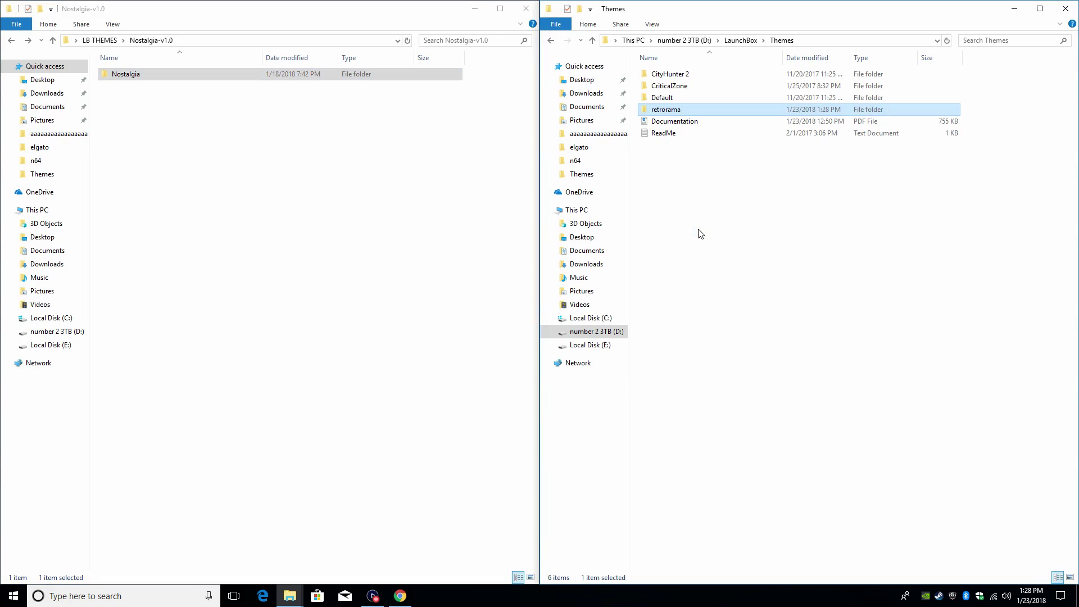
Copy the Aeon MQ7 theme folder into LaunchBox Themes
left_click(11, 40)
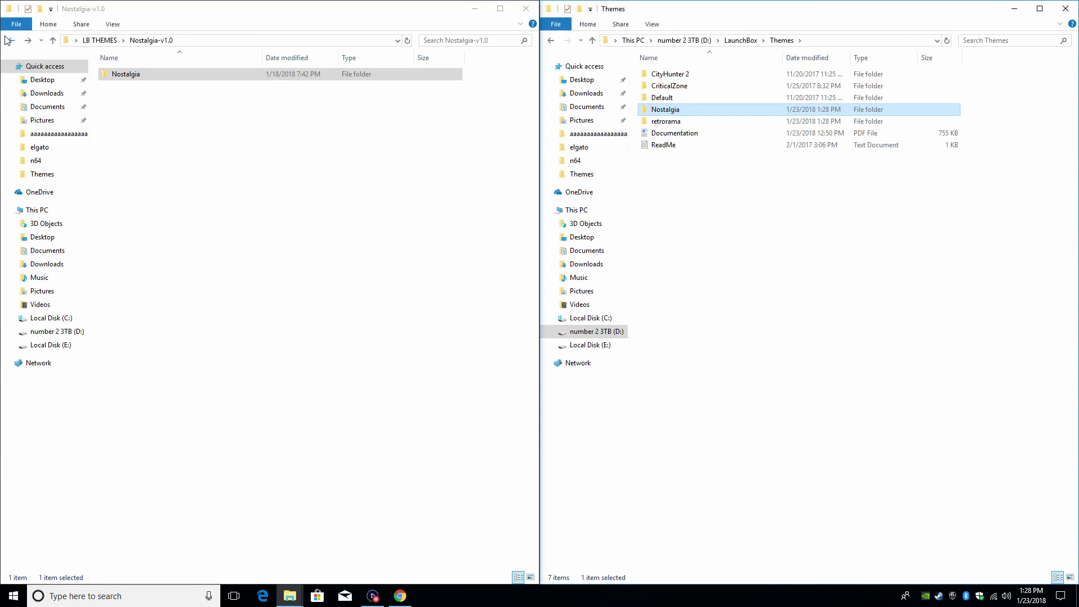
left_click(129, 78)
double_click(130, 81)
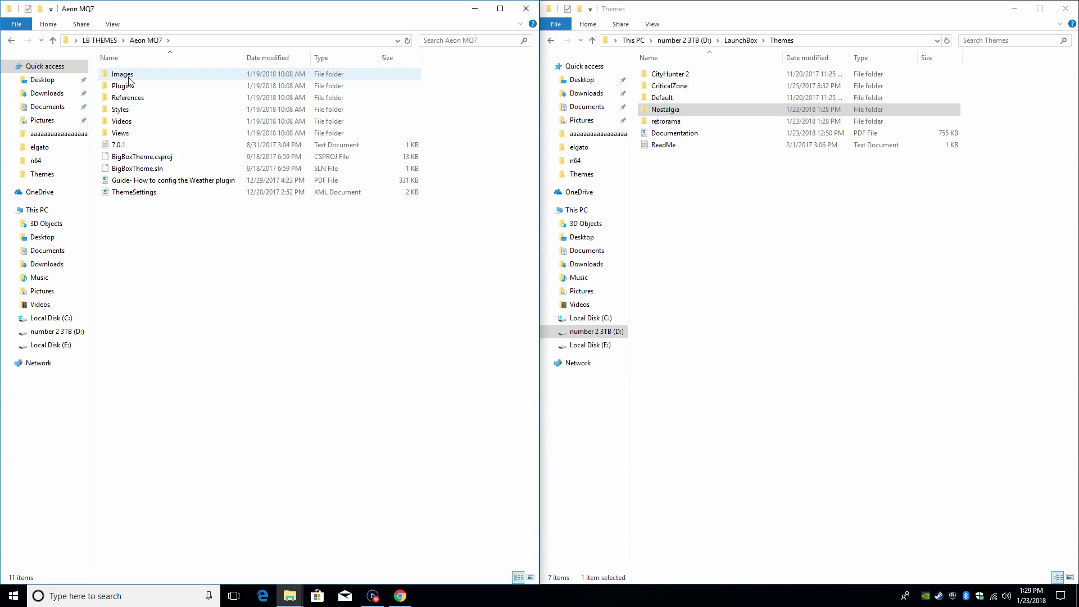
left_click(11, 40)
left_click_drag(110, 77, 734, 231)
Copy Y2Guru - Plain and Simple into LaunchBox Themes and open the copied folder
double_click(137, 109)
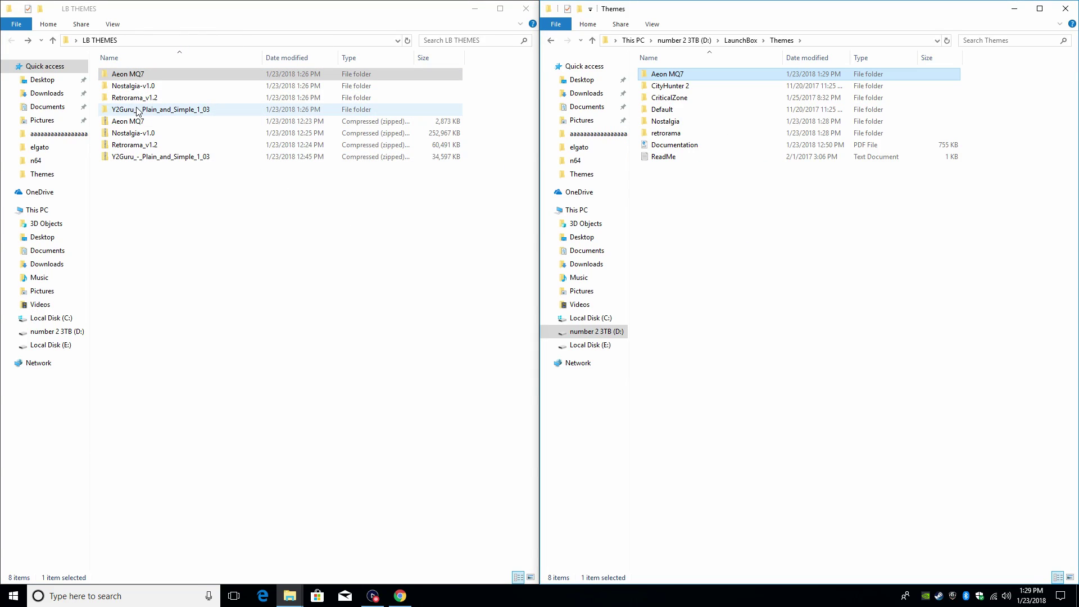
left_click(160, 75)
double_click(160, 75)
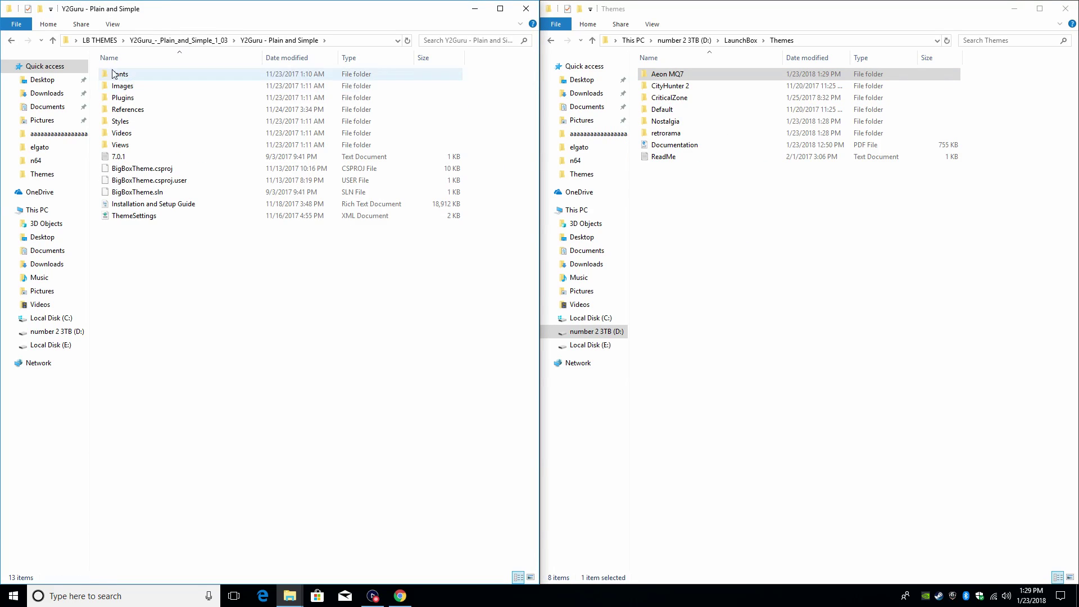
left_click(11, 40)
left_click_drag(112, 82, 686, 277)
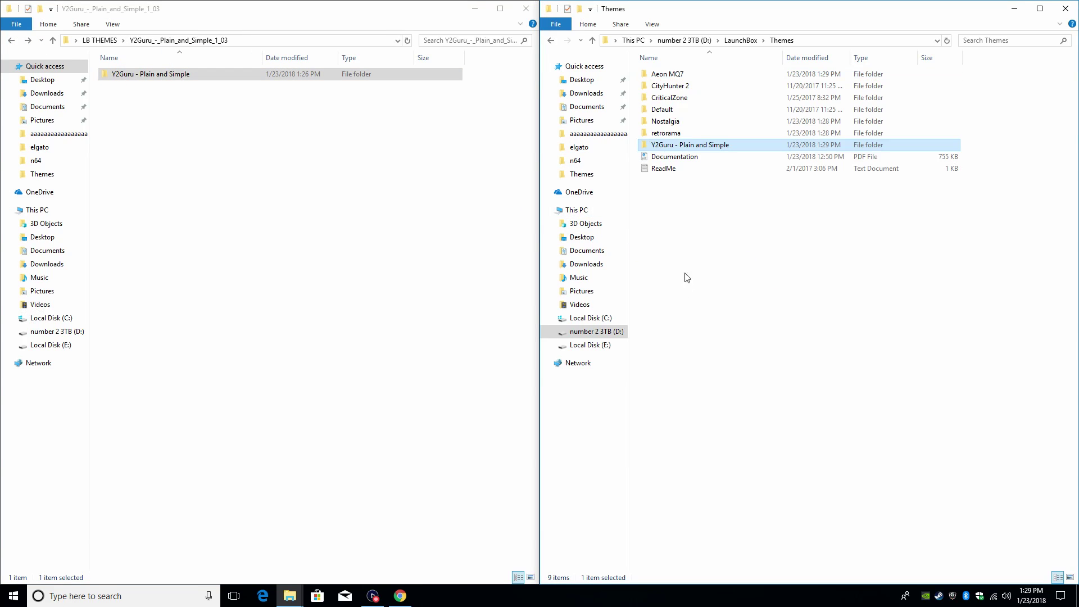
double_click(686, 145)
Install the Let's go Digital font from the Y2Guru theme's Fonts folder
double_click(681, 76)
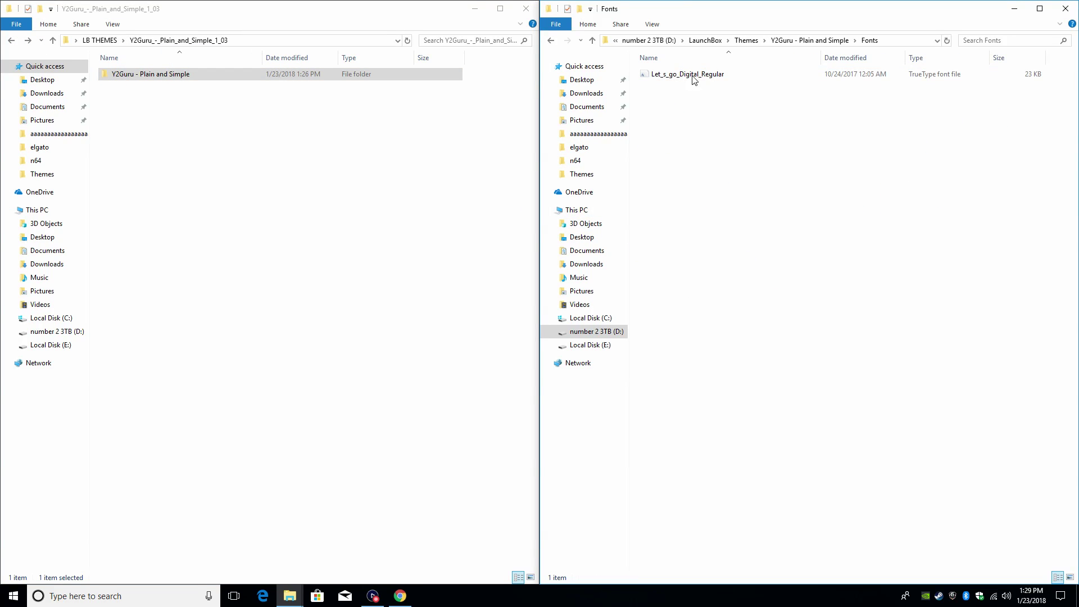
left_click(686, 79)
double_click(686, 80)
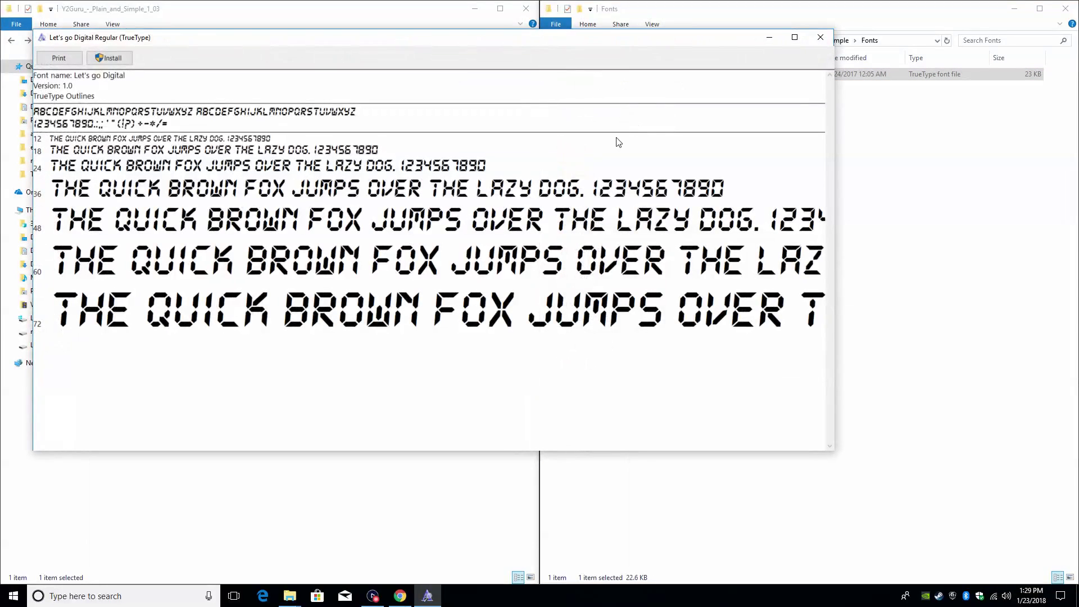
left_click(129, 58)
left_click(819, 38)
Go back to the LaunchBox folder and close both Explorer windows
left_click(550, 41)
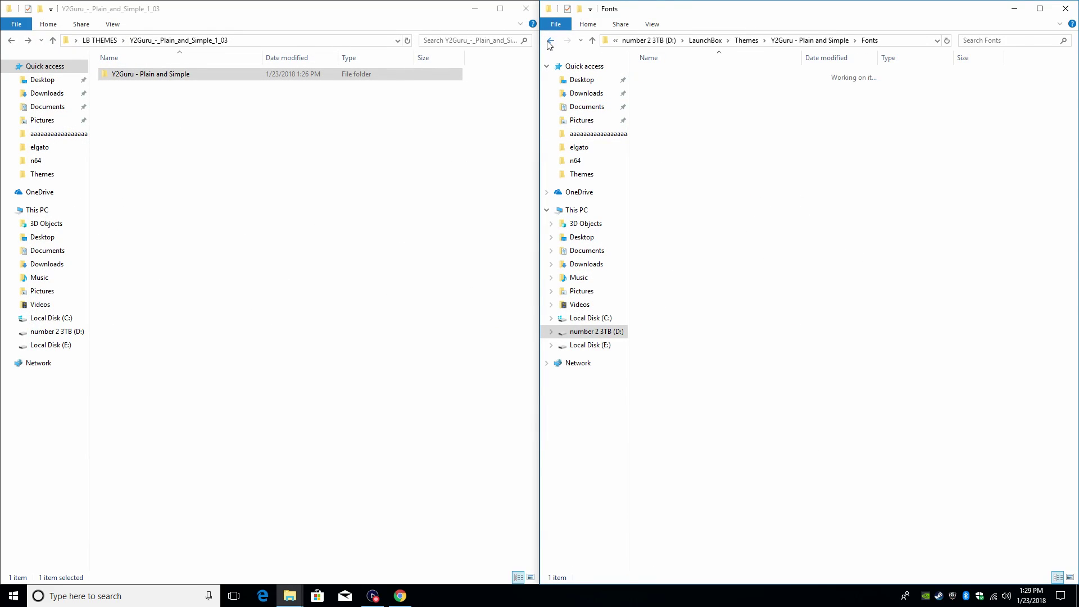
left_click(550, 40)
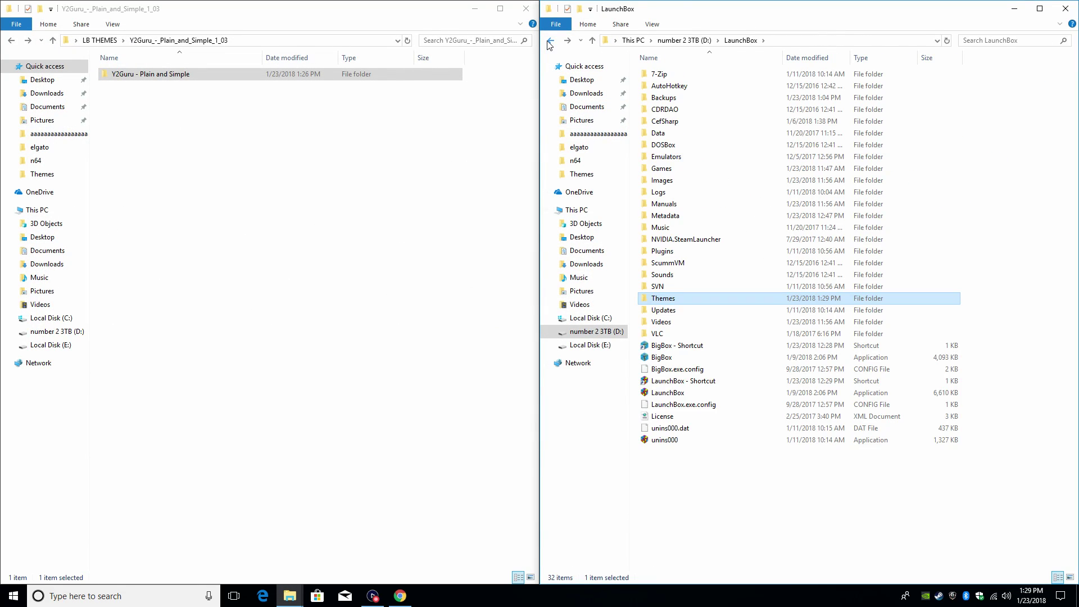
left_click(526, 8)
left_click(1074, 8)
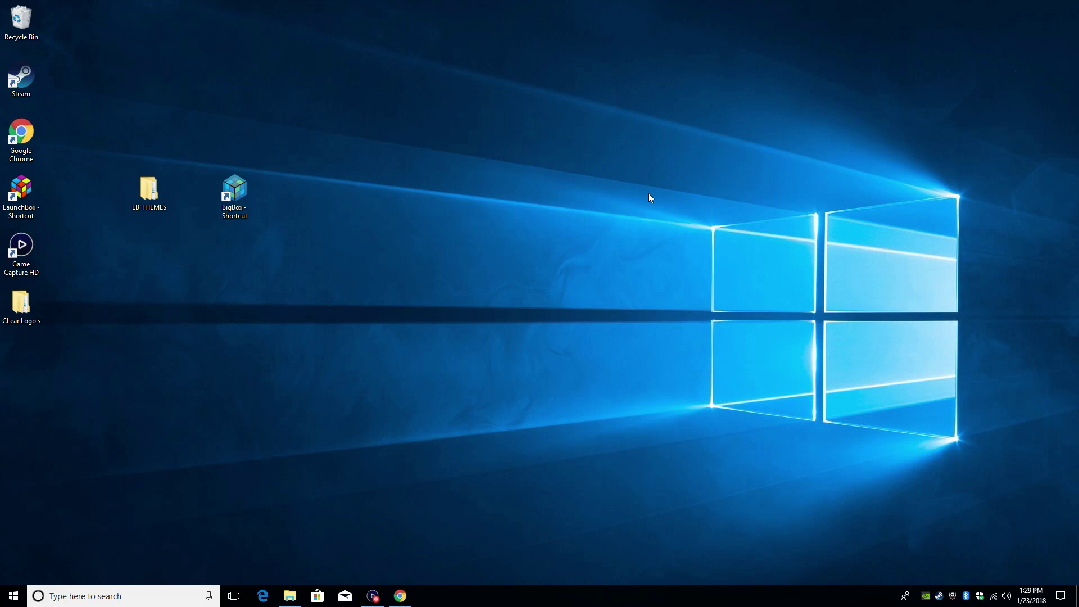
Launch Big Box from the desktop shortcut and open Options from its system menu
double_click(248, 185)
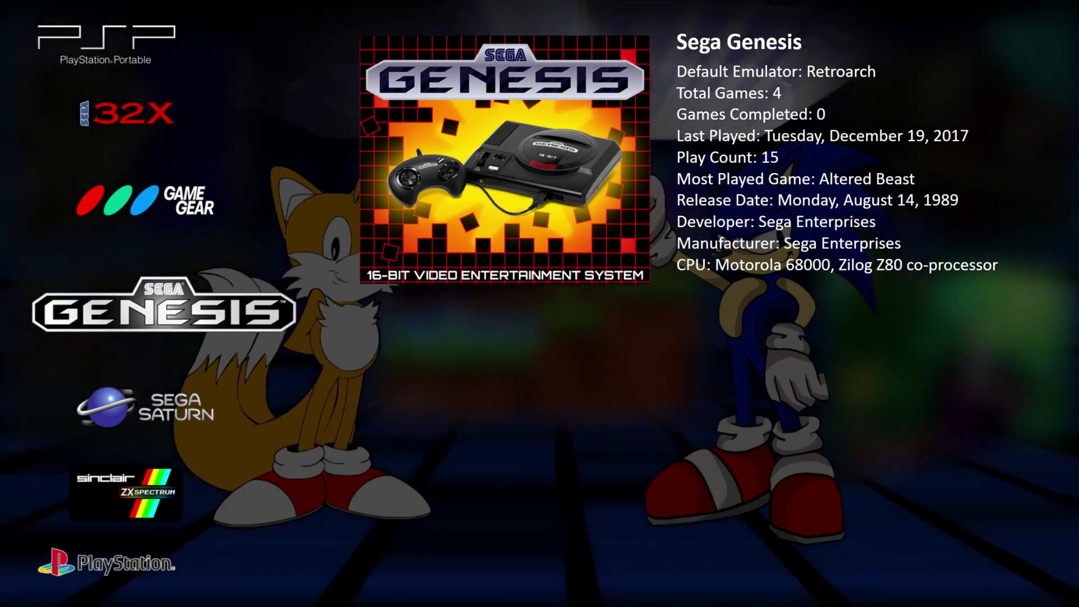
key("Escape")
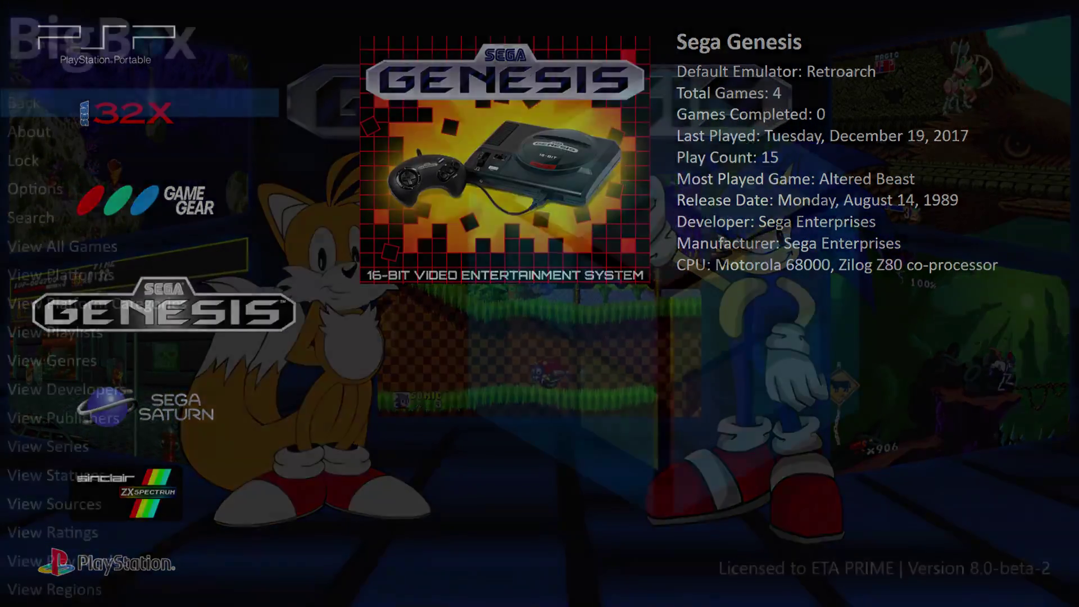
key("Down")
key("Down")
key("Down")
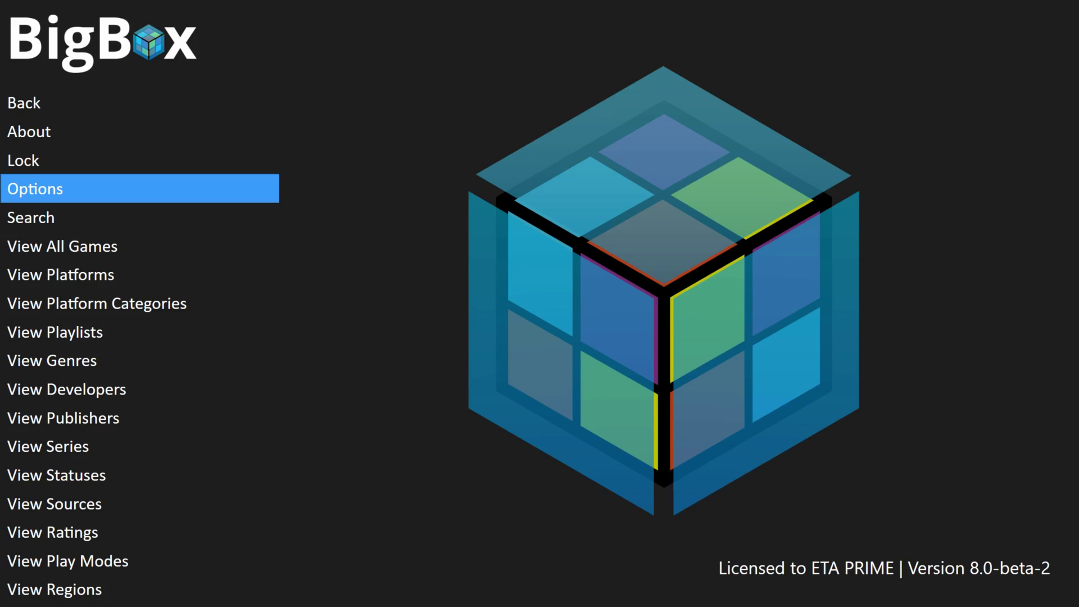
key("Return")
In the Views options, set Theme to Aeon MQ7 and Platforms List View to Platform Wheel 2
key("Down")
key("Down")
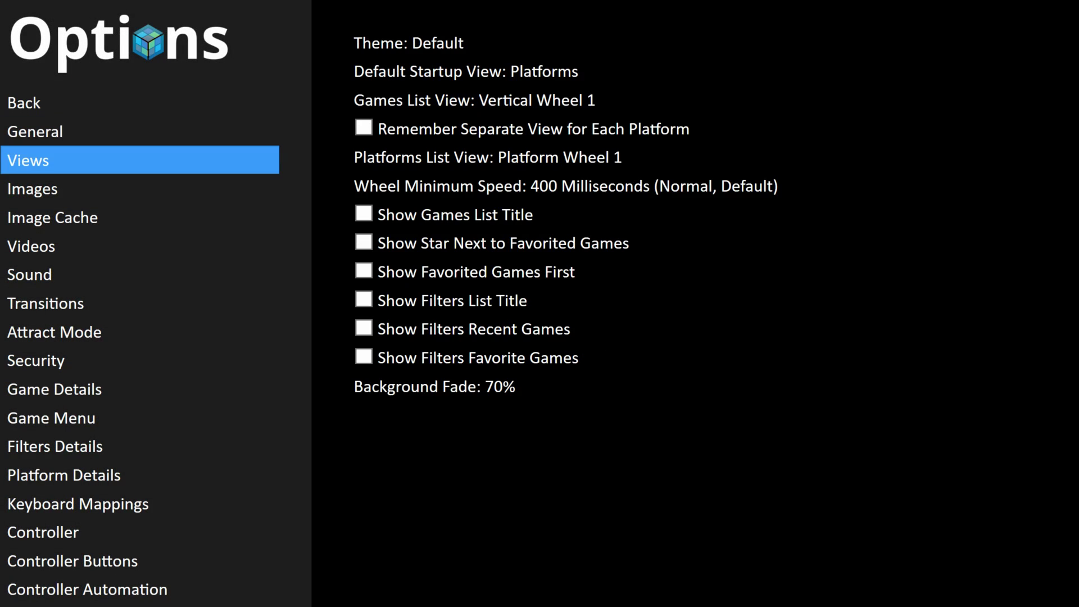
key("Return")
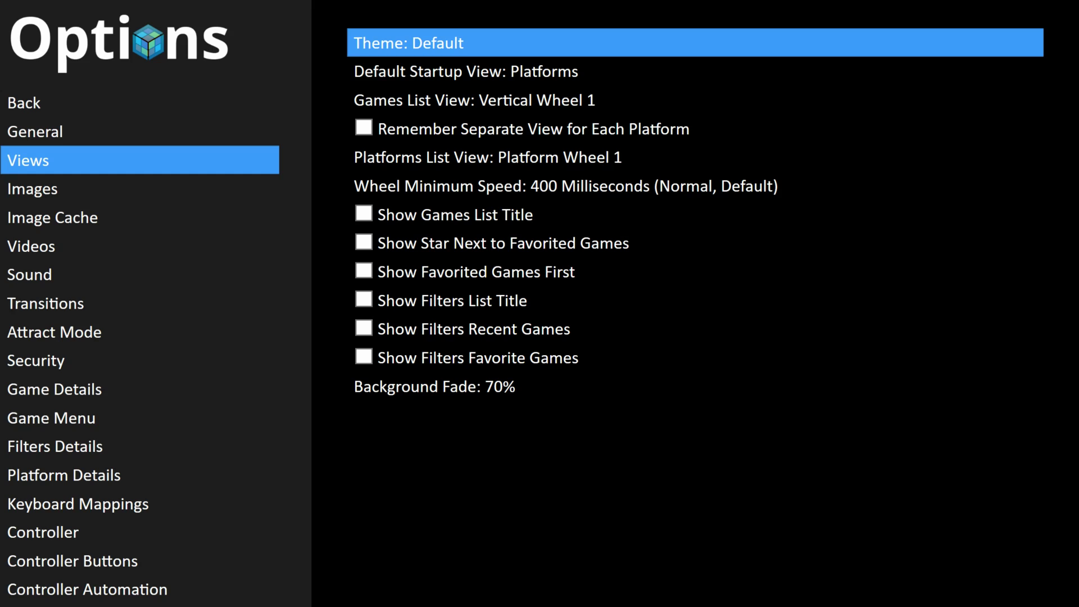
key("Right")
key("Right")
key("Right")
key("Right")
key("Down")
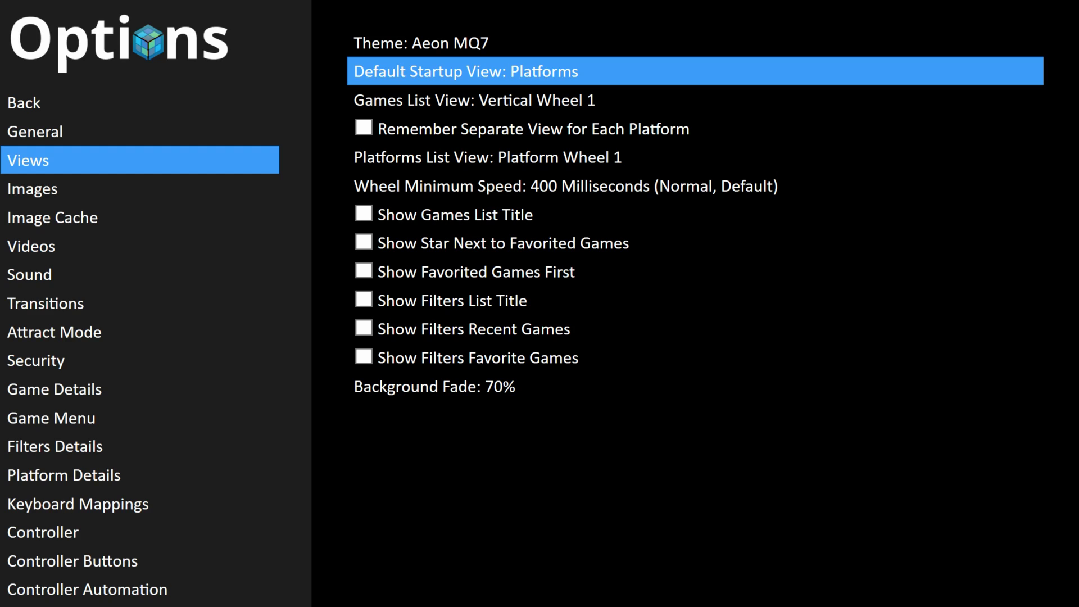
key("Down")
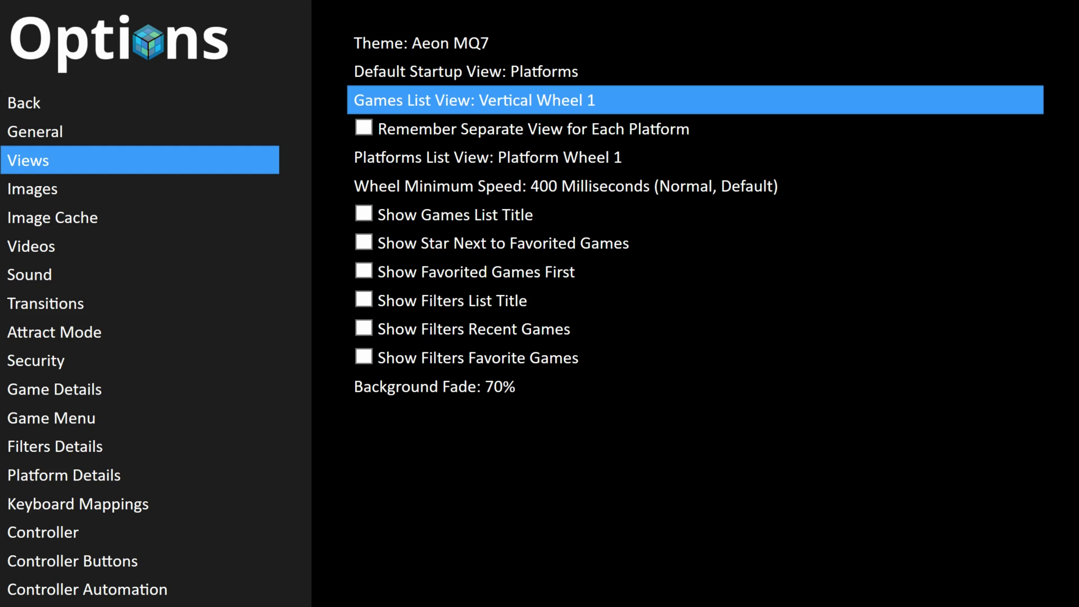
key("Down")
key("Down")
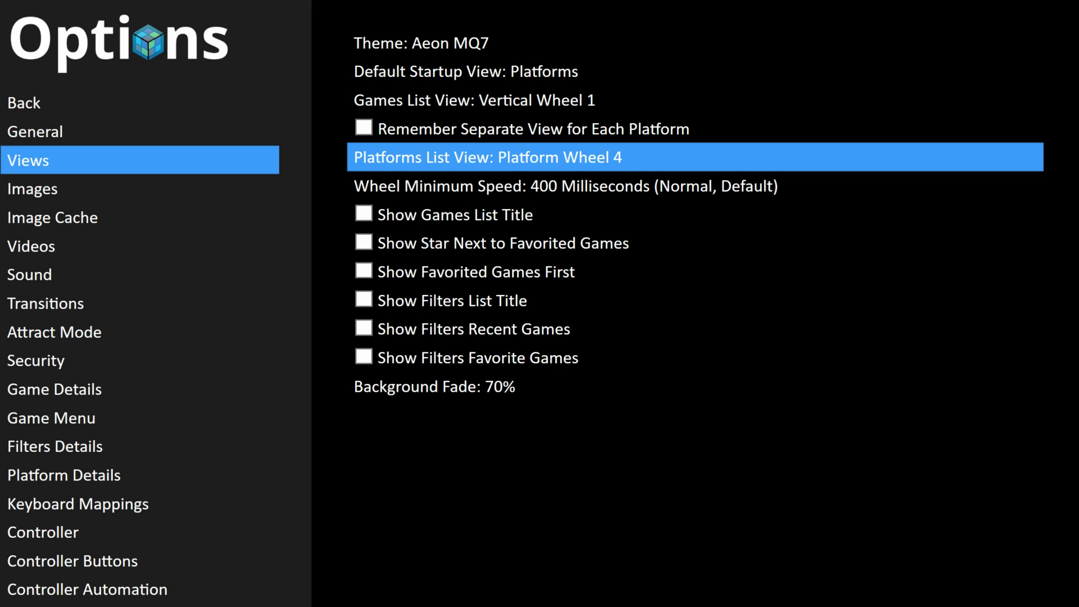
key("Right")
key("Right")
key("Left")
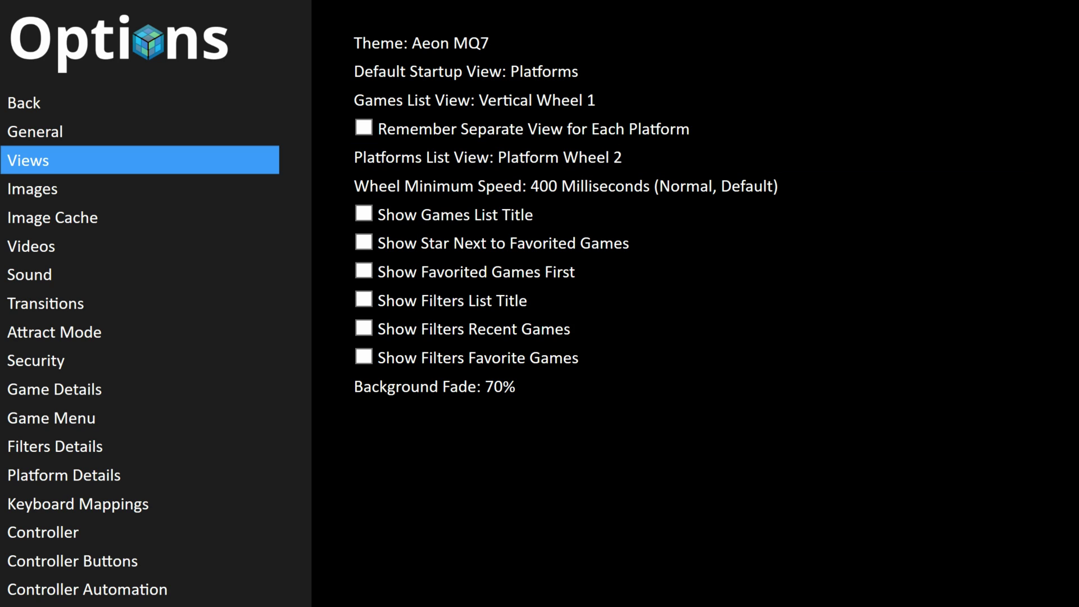
Run Refresh All Images under Image Cache, then exit Options to the Aeon MQ7 Super Nintendo wheel
key("Down")
key("Down")
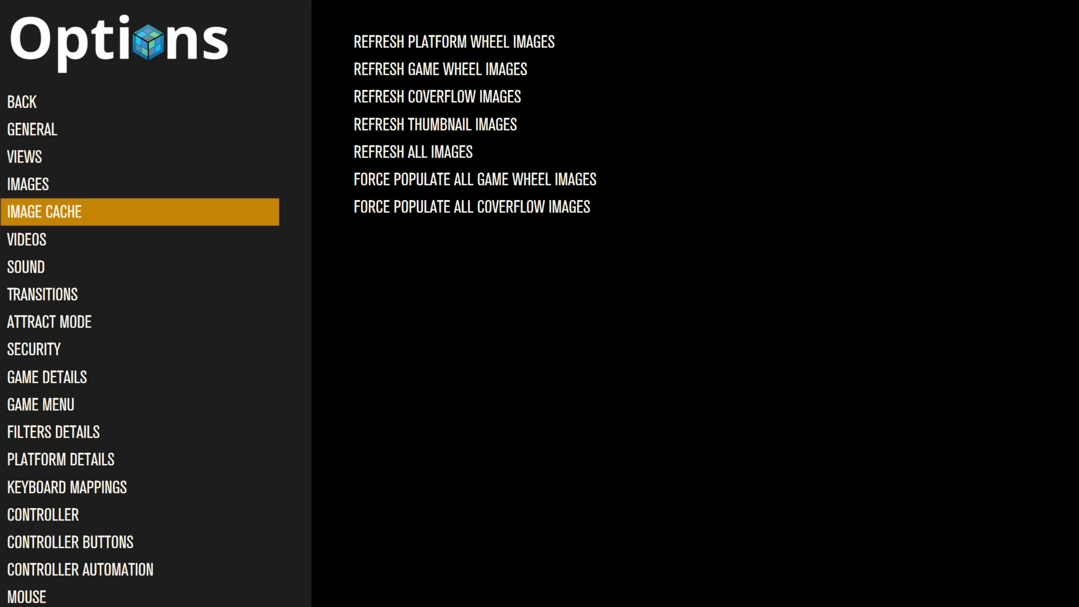
key("Right")
key("Down")
key("Down")
key("Down")
key("Down")
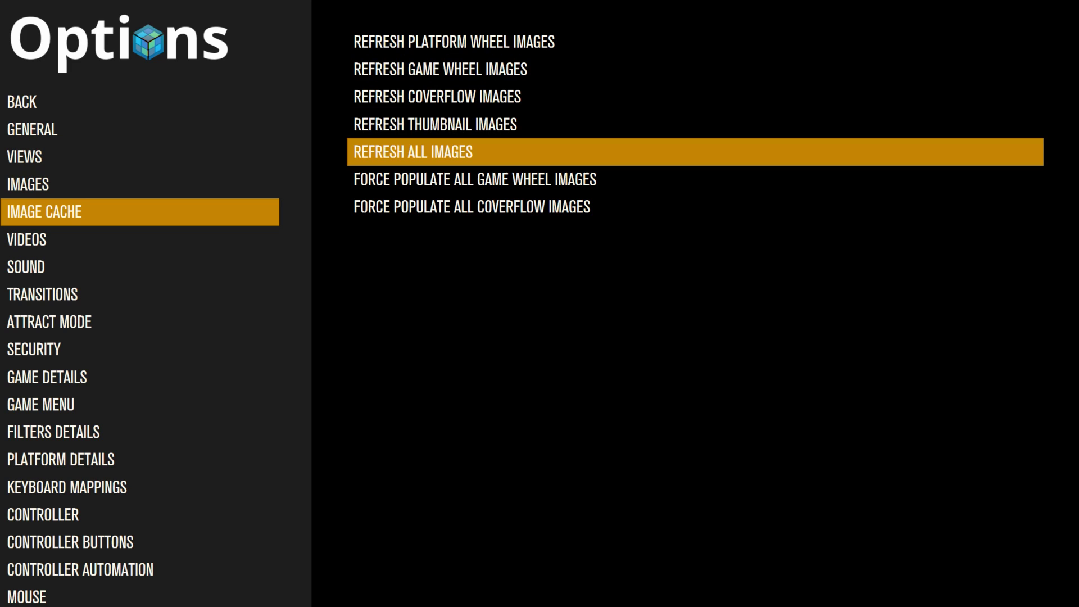
key("Return")
key("Left")
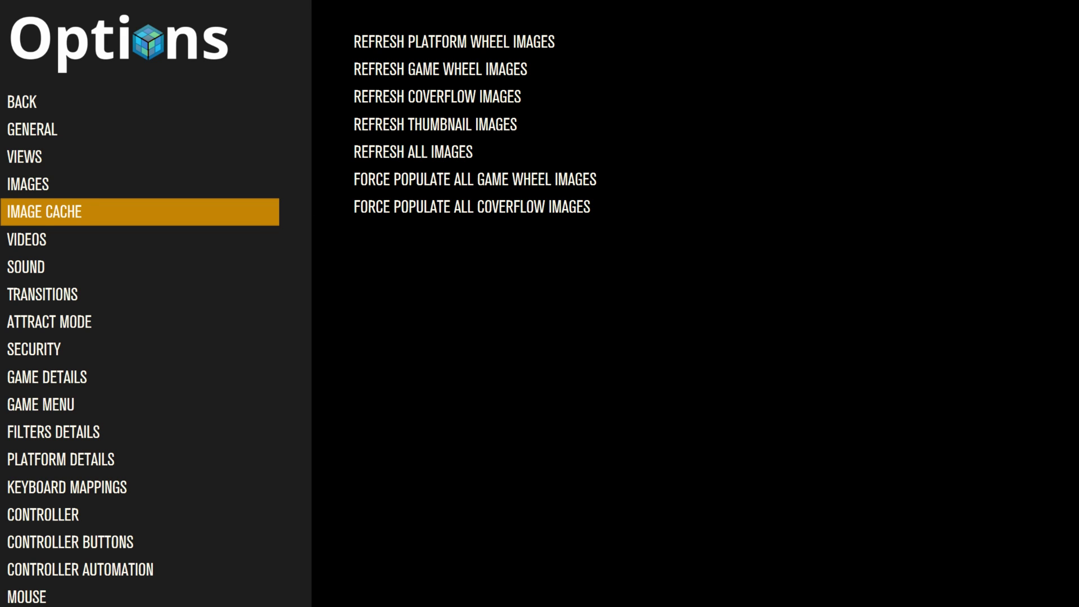
key("Escape")
key("Return")
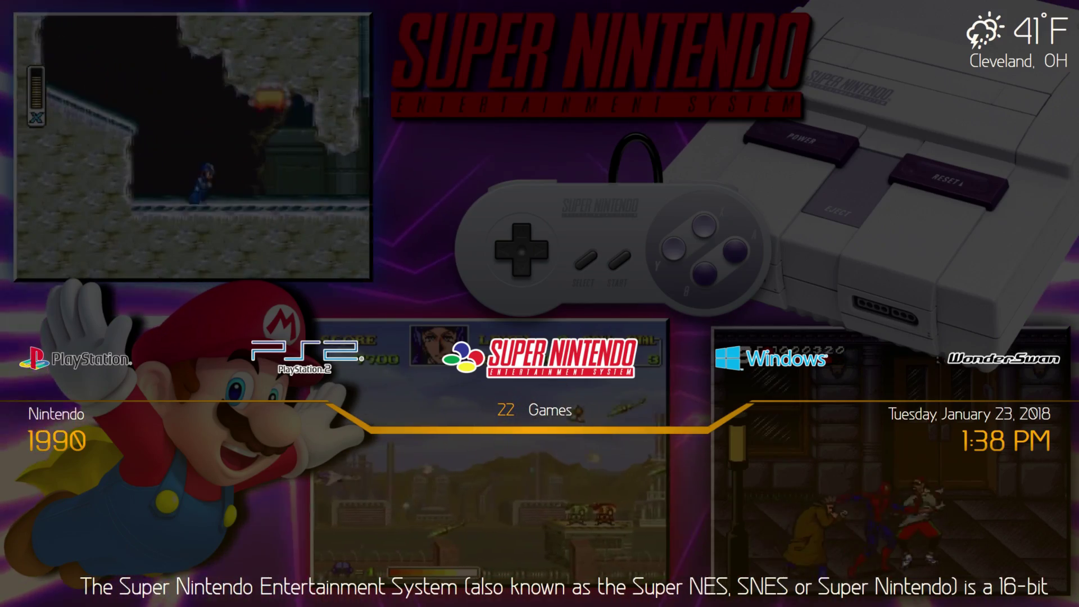
key("Return")
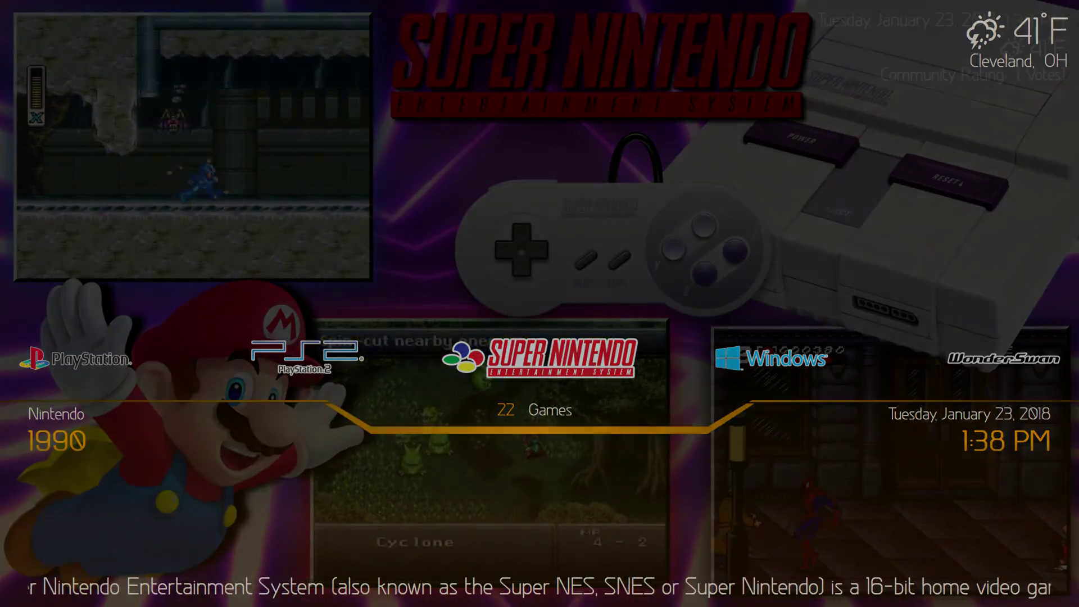
key("Right")
key("Right")
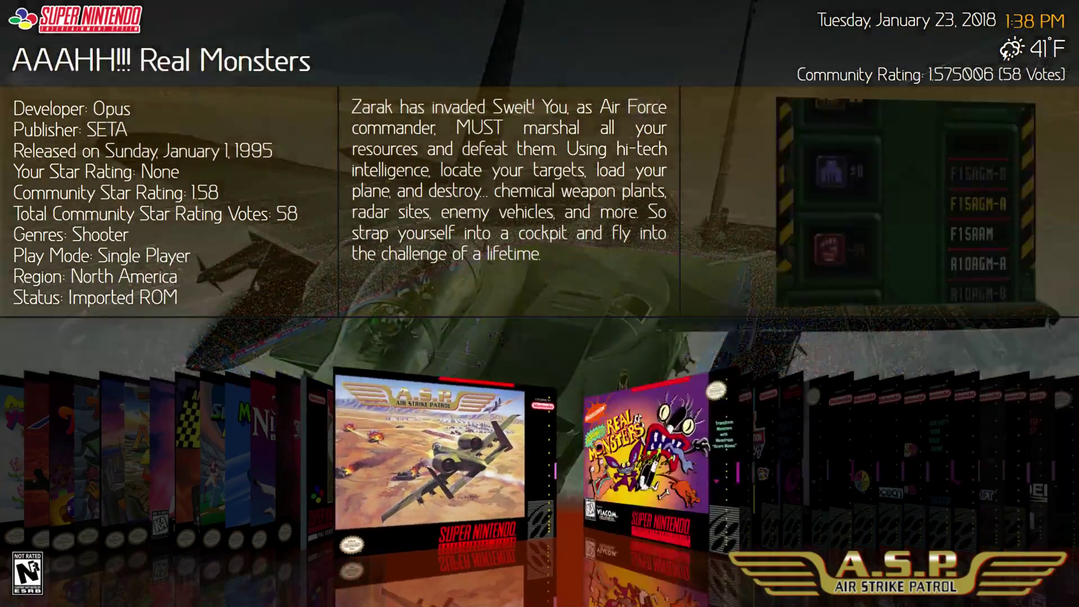
key("Right")
key("Right")
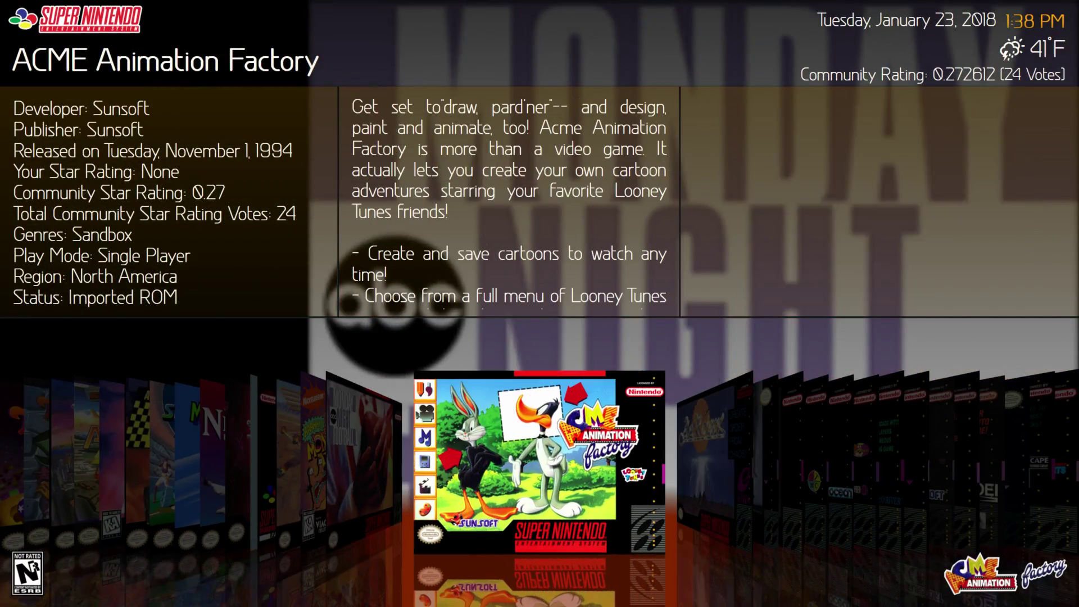
key("Left")
key("Escape")
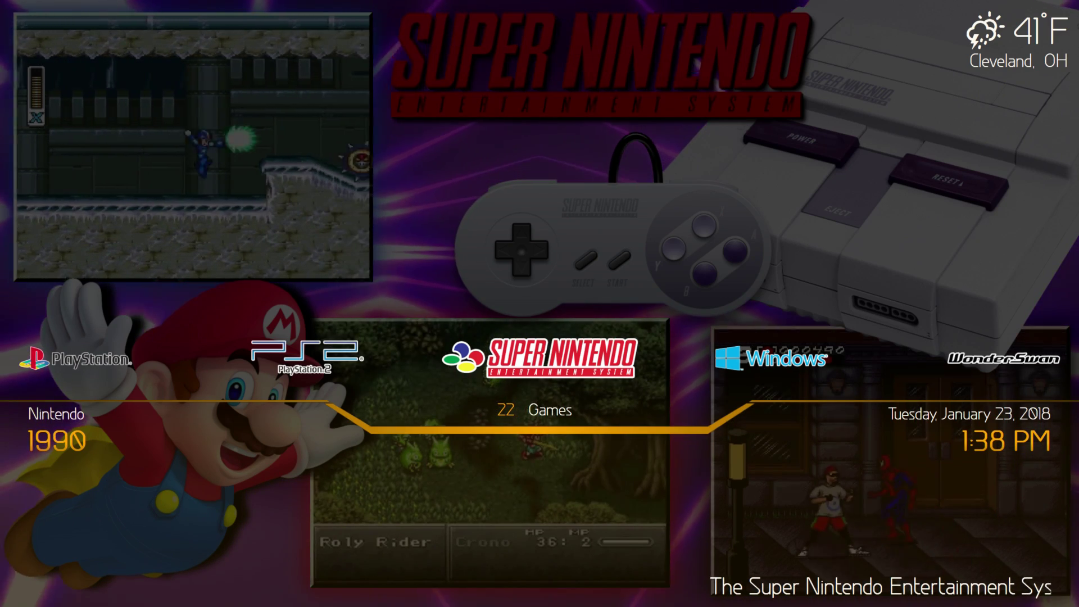
Uncheck Use Platform Background Videos in the Videos options, then move the wheel on to WonderSwan Color
key("Escape")
key("Down")
key("Down")
key("Down")
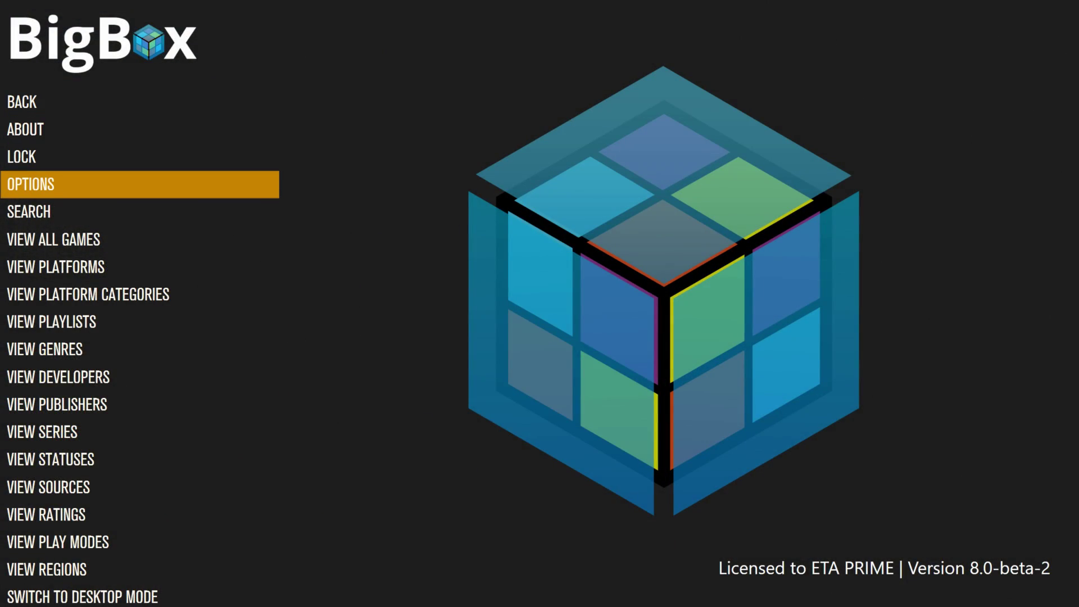
key("Return")
key("Down")
key("Down")
key("Down")
key("Down")
key("Down")
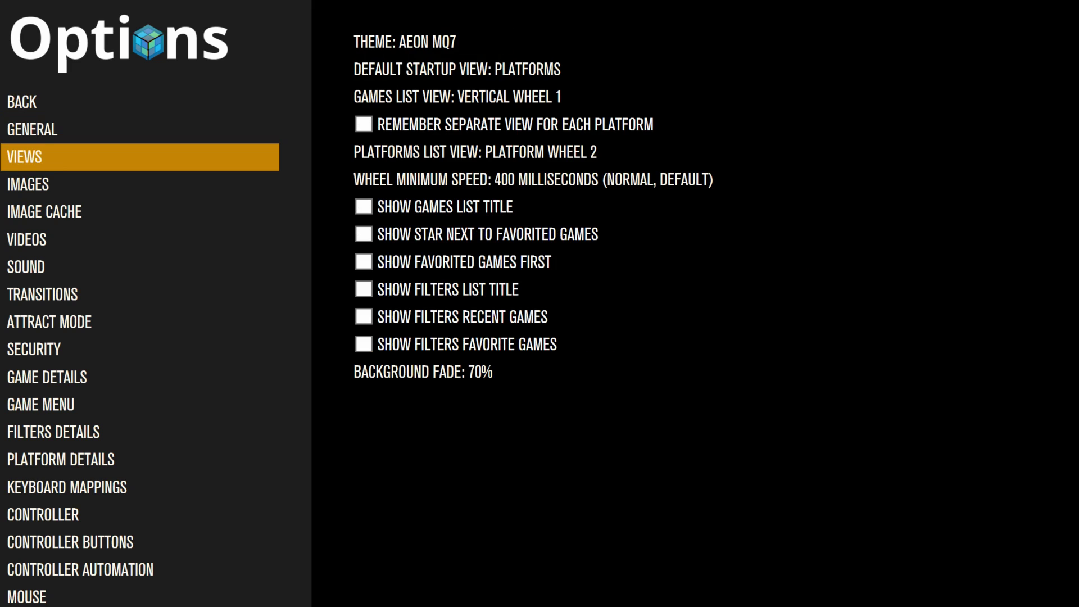
key("Return")
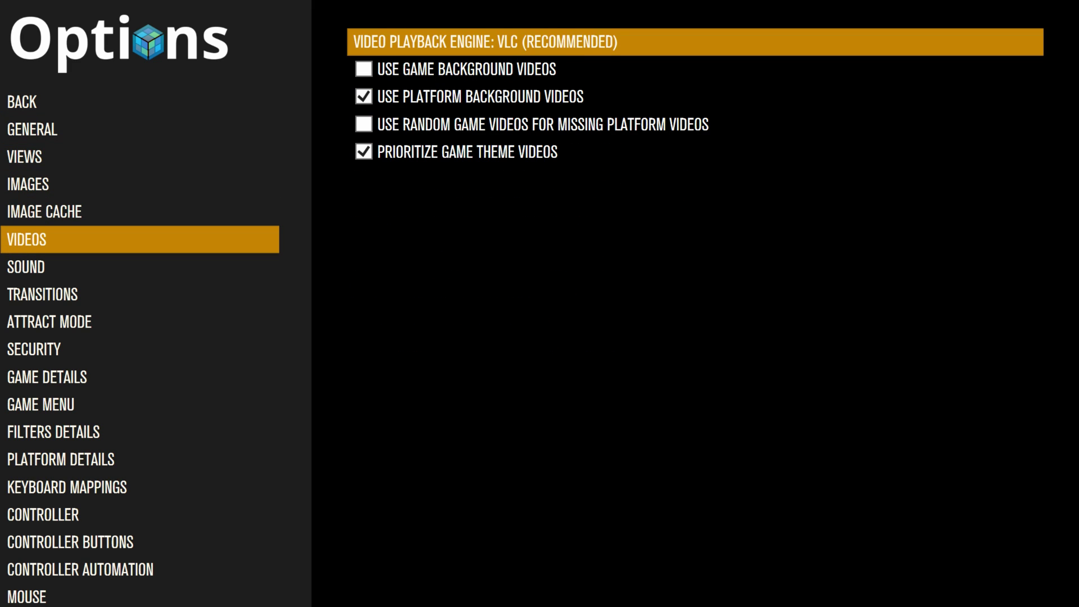
key("Down")
key("Down")
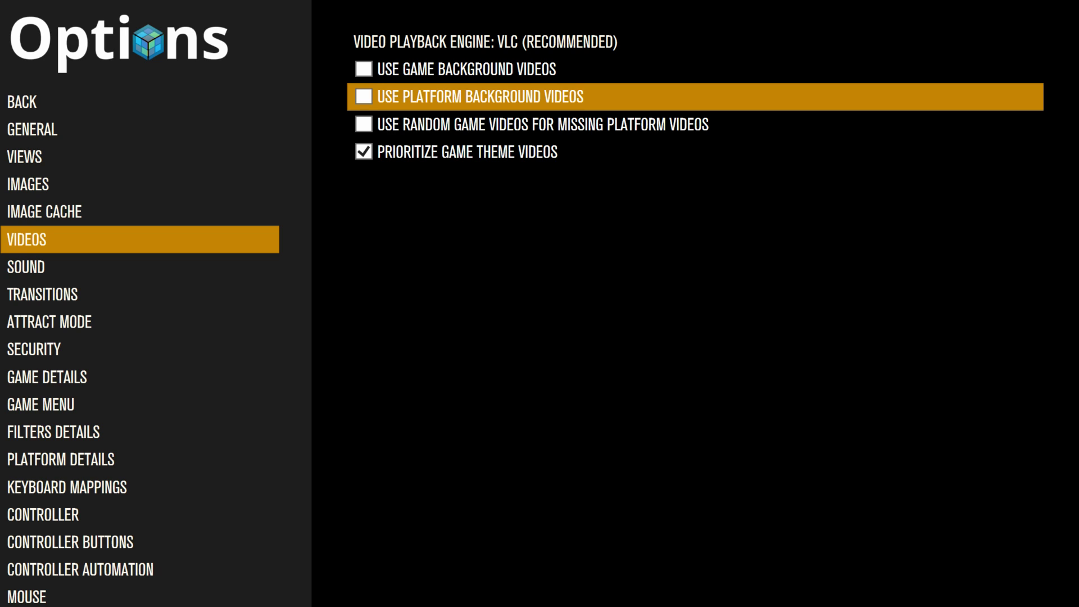
key("Escape")
key("Escape")
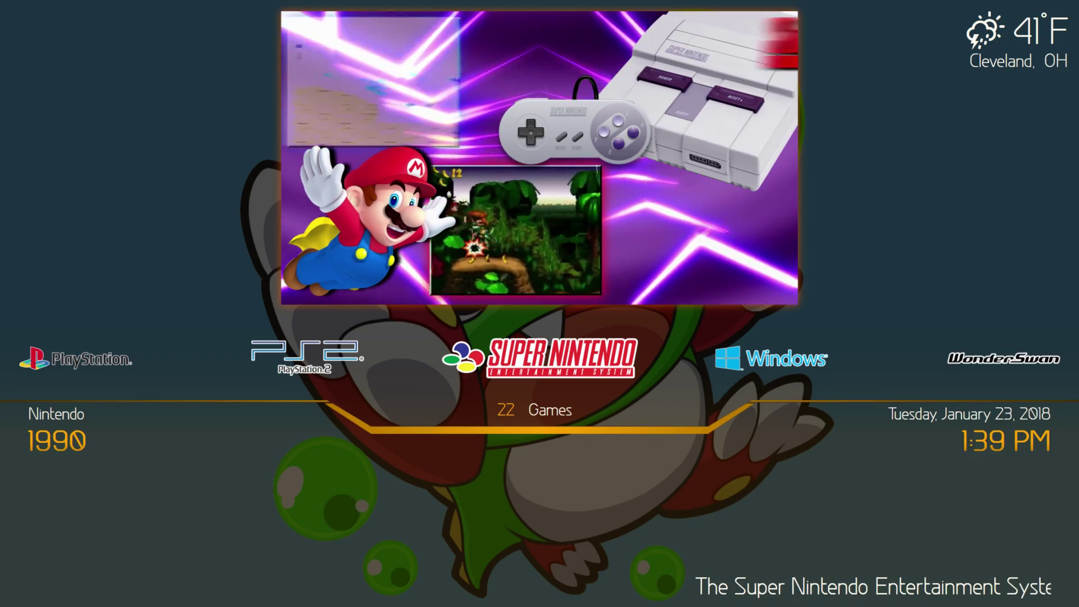
key("Right")
key("Right")
key("Right")
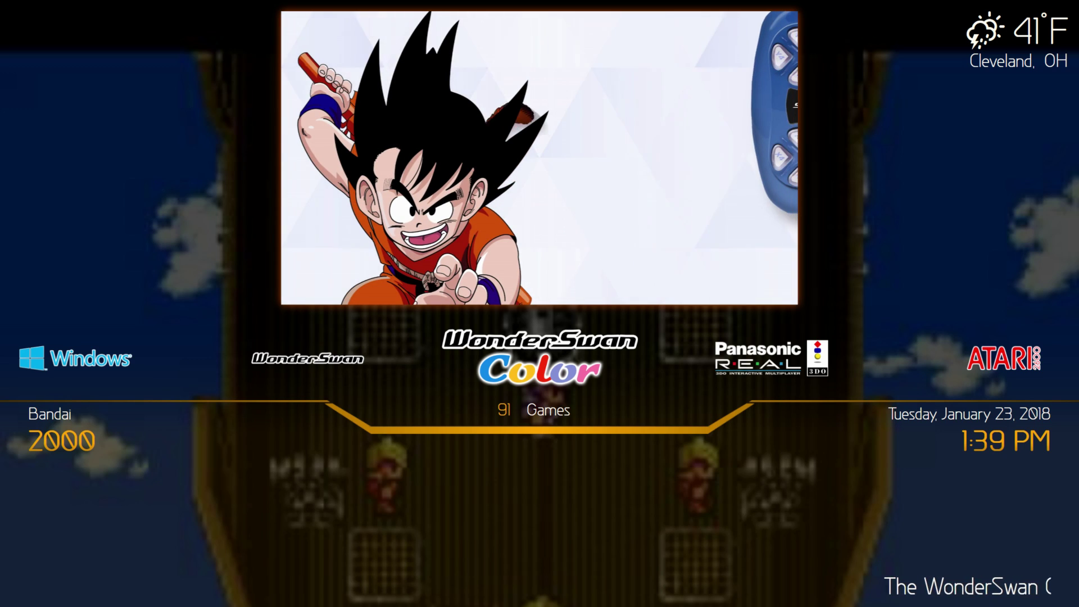
Change the Big Box theme to Y2Guru - Plain and Simple in the Views options
key("Escape")
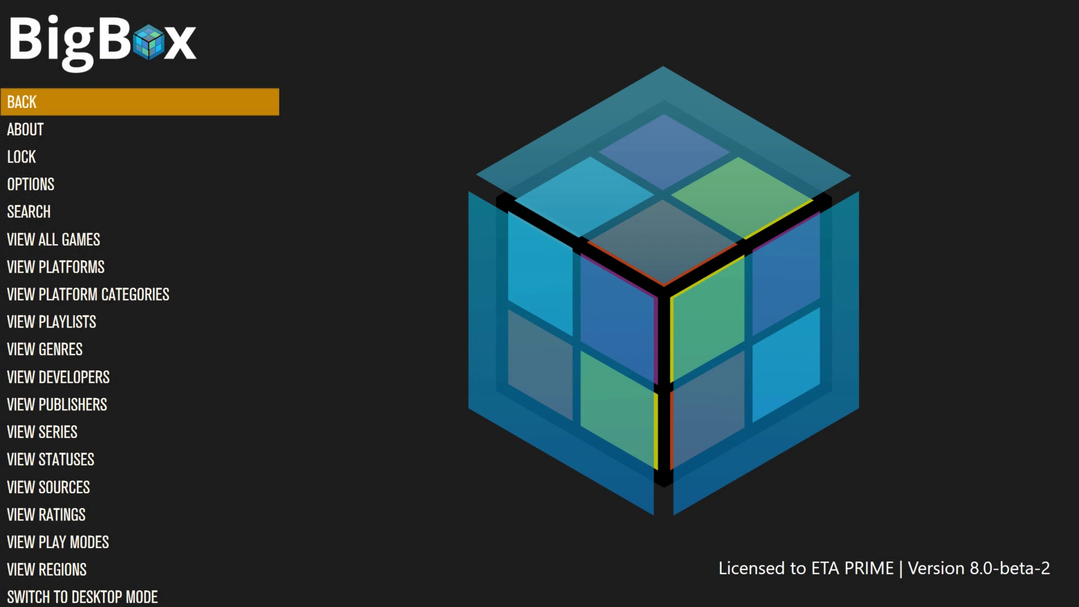
key("Down")
key("Down")
key("Down")
key("Return")
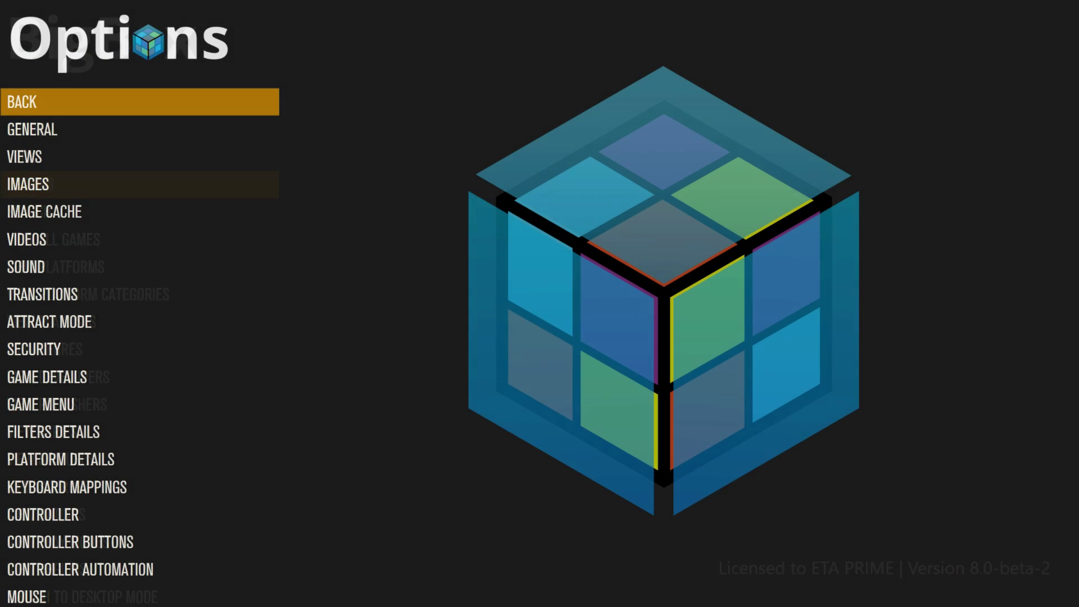
key("Down")
key("Down")
key("Return")
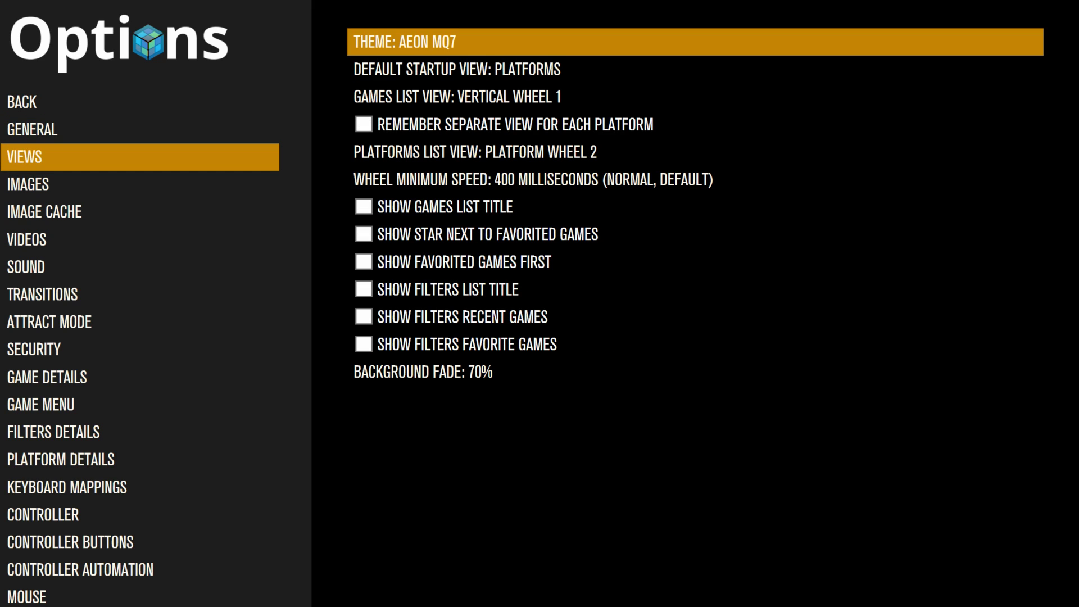
key("Left")
key("Right")
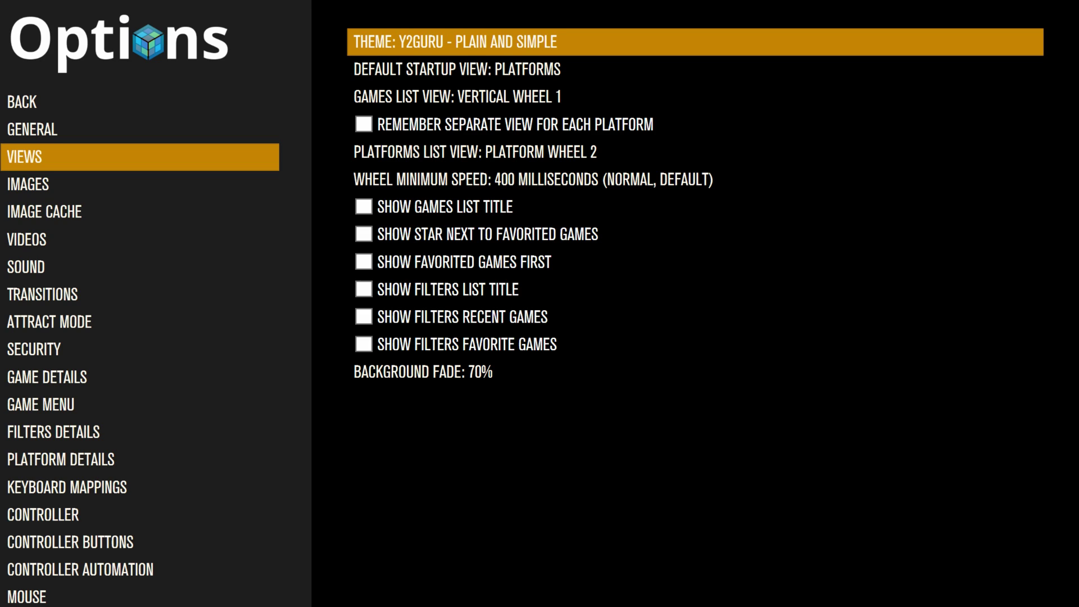
key("Down")
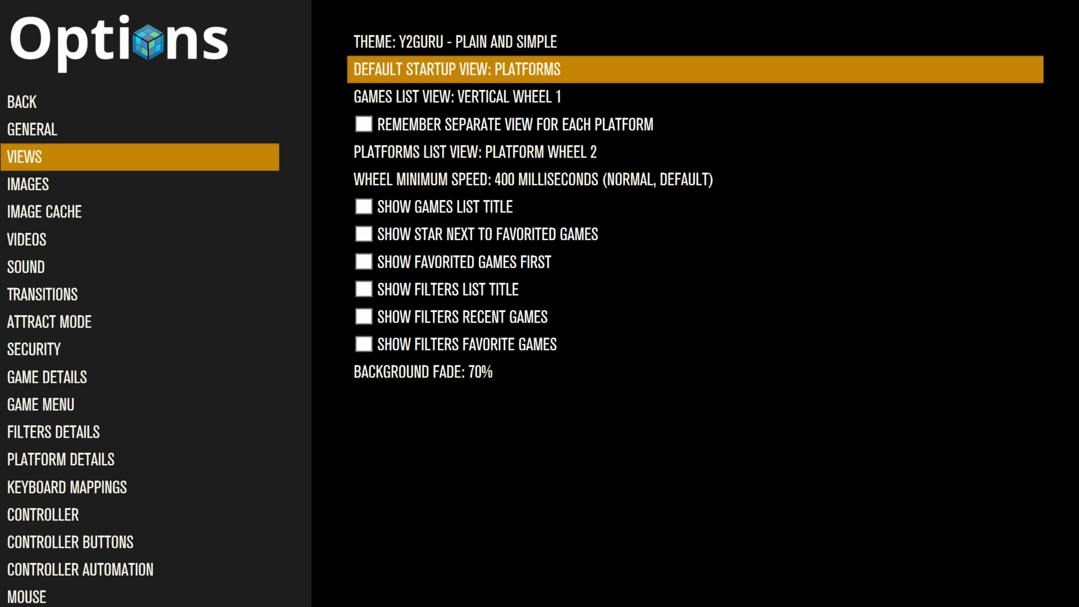
key("Down")
key("Down")
key("Down")
key("Down")
key("Up")
key("Up")
key("Up")
key("Up")
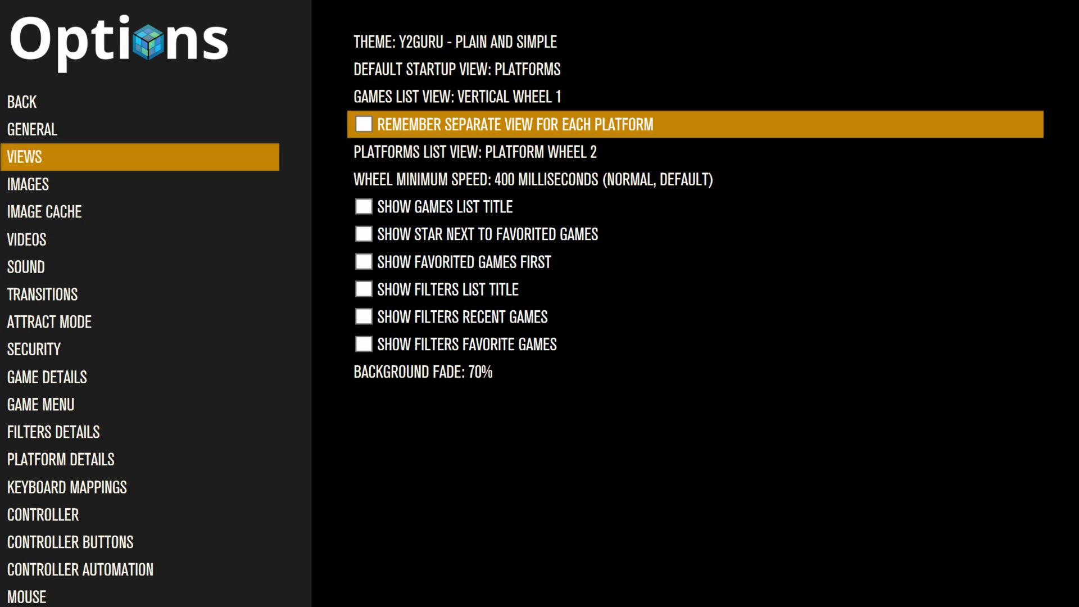
key("Down")
key("Down")
key("Down")
key("Up")
key("Up")
key("Up")
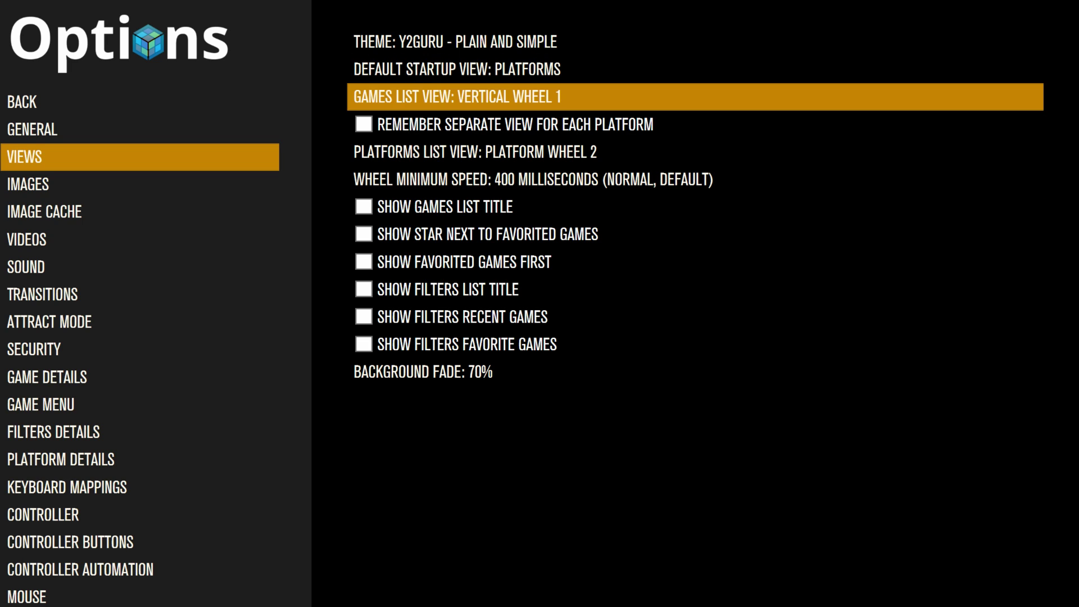
key("Left")
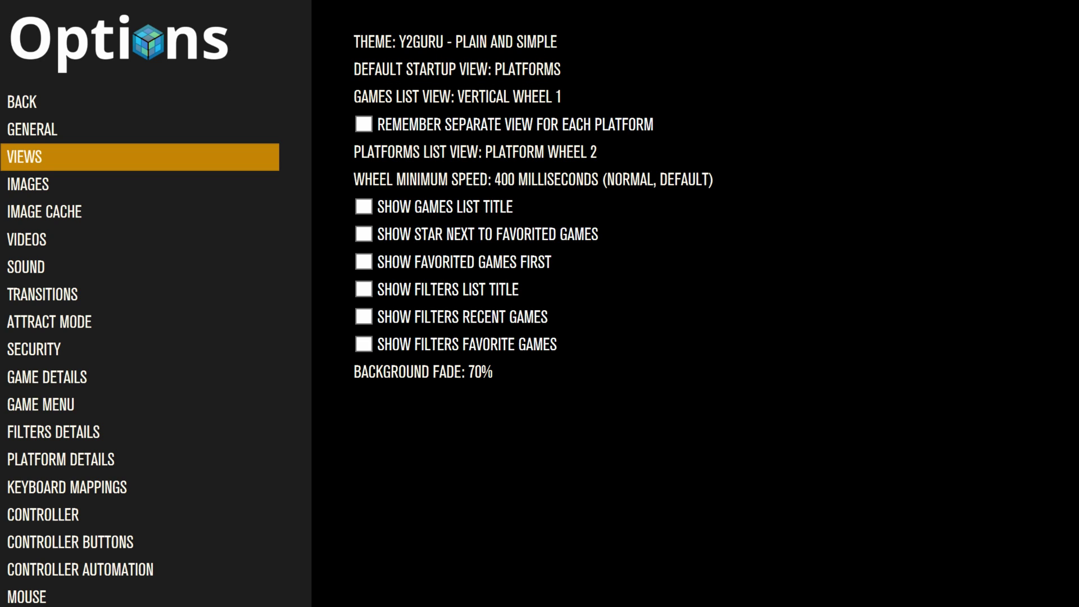
Refresh all cached images in Image Cache and close Options back to the main menu
key("Down")
key("Down")
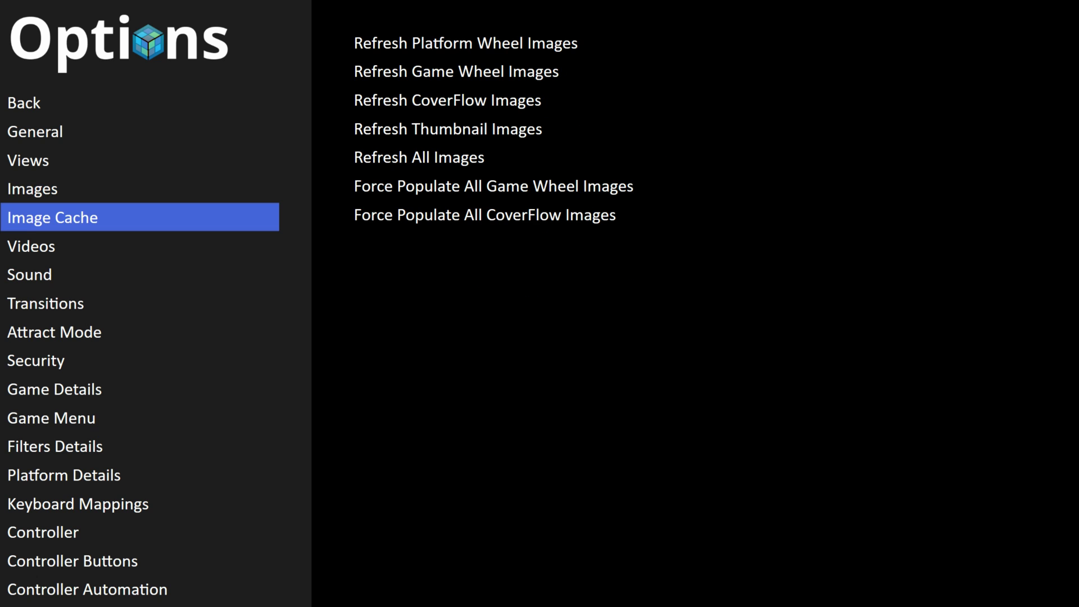
key("Right")
key("Down")
key("Down")
key("Down")
key("Down")
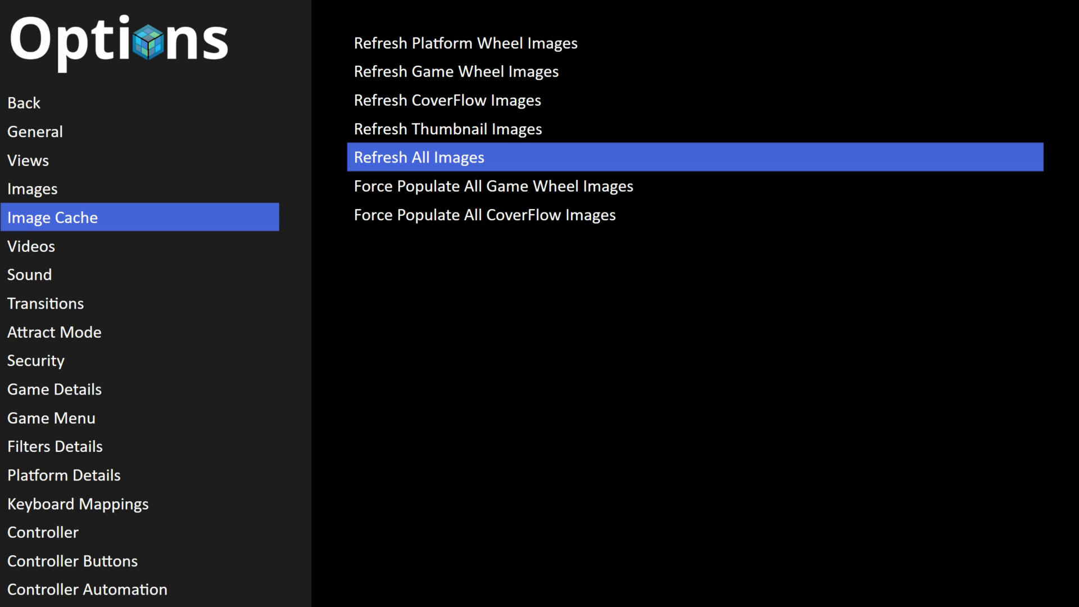
key("Return")
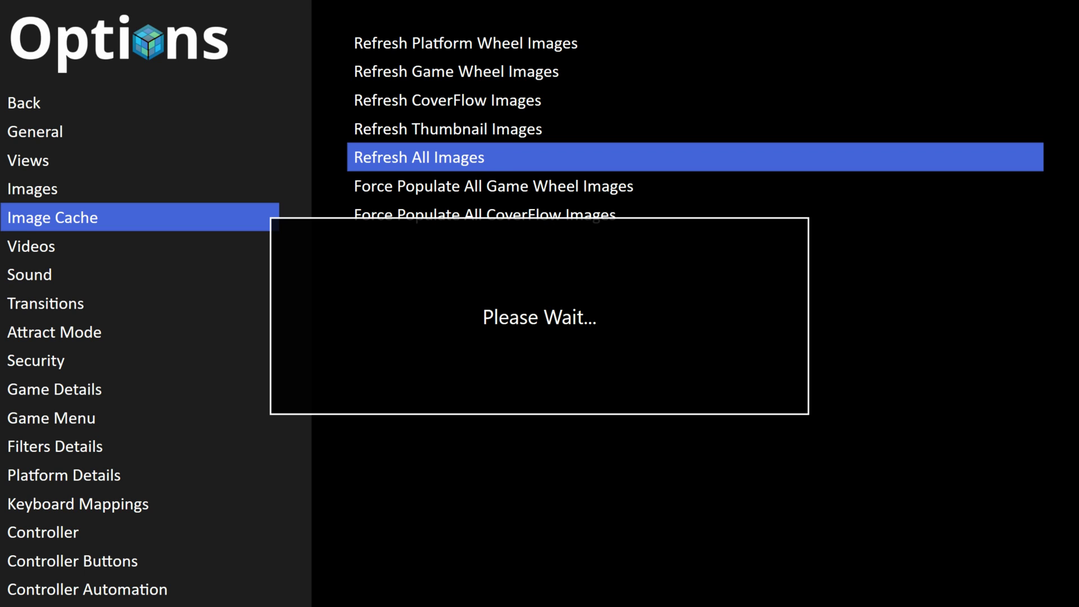
key("Left")
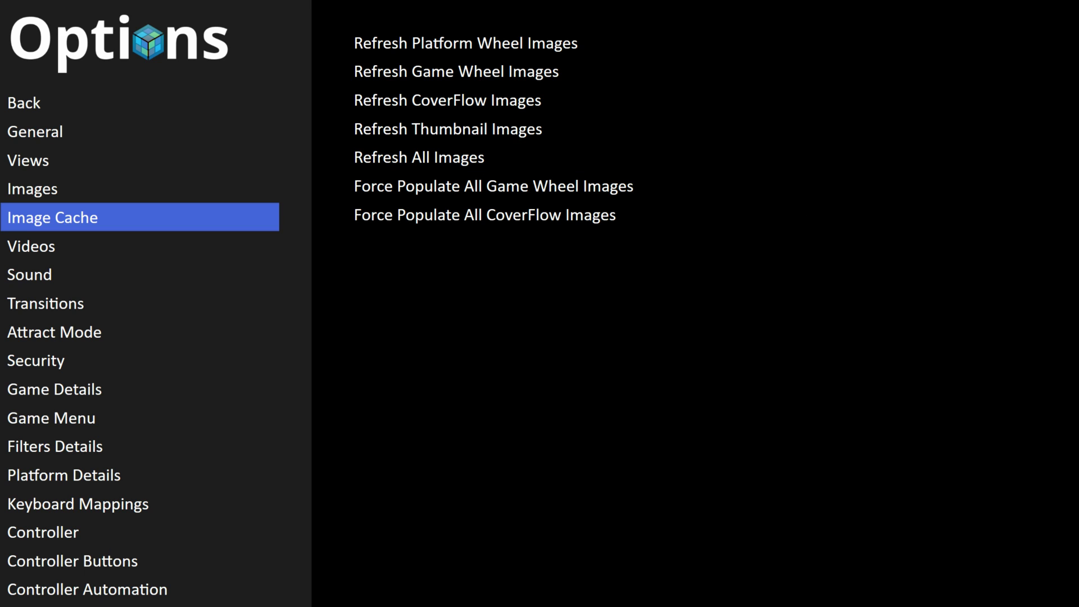
key("Escape")
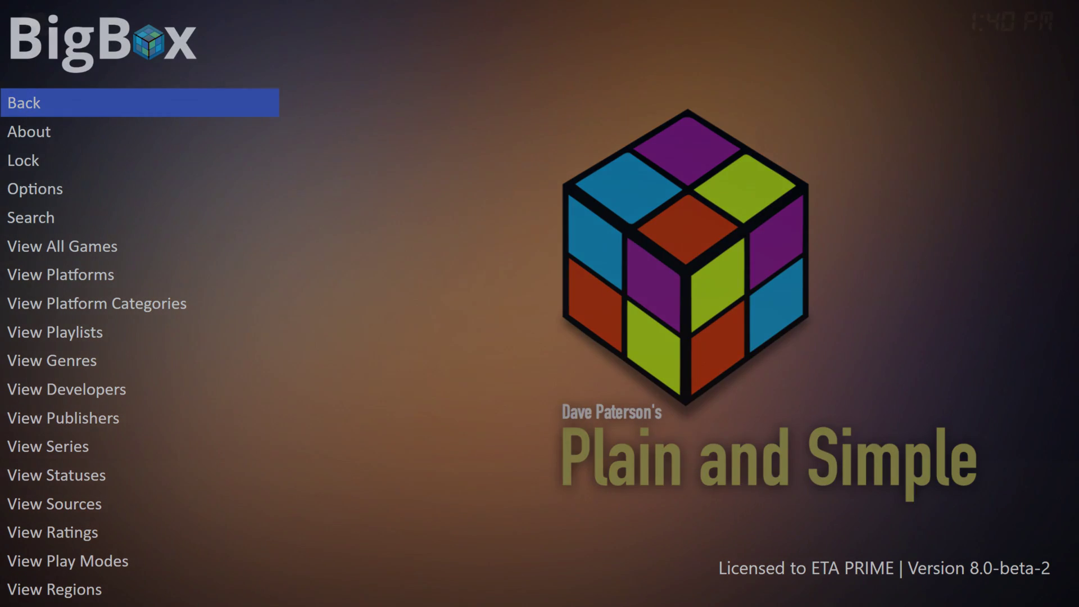
Browse the platform wheel over to Super Nintendo and open its game list
key("Return")
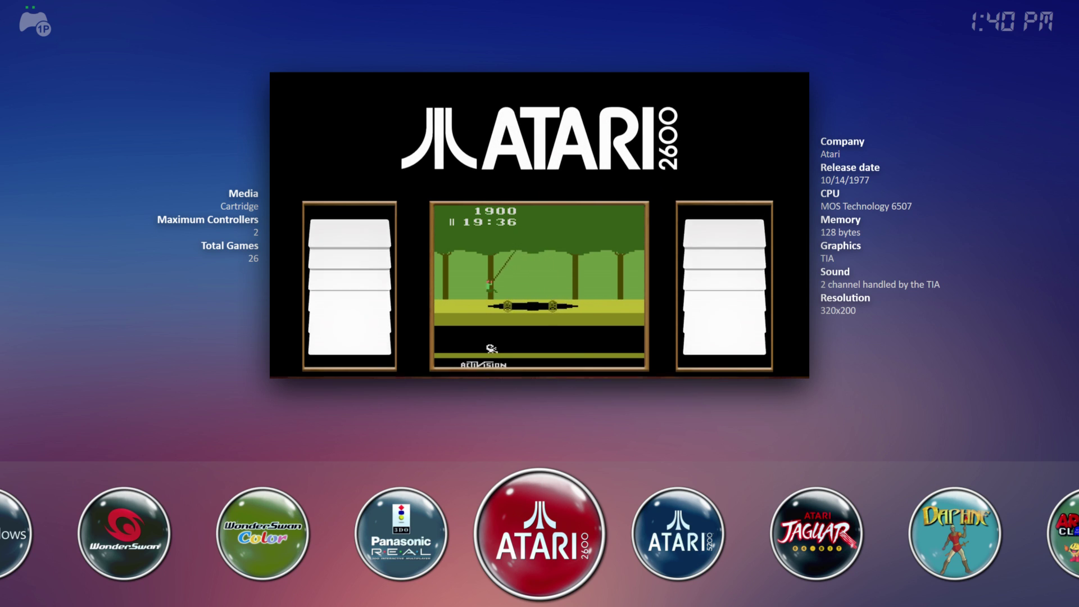
key("Right")
key("Right")
key("Right")
key("Right")
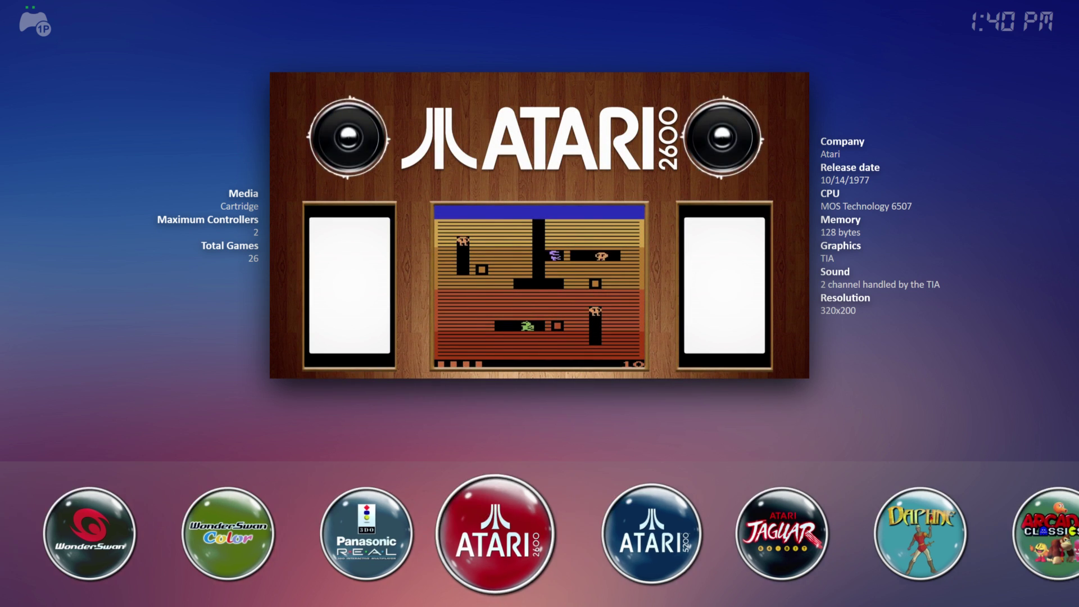
key("Right")
key("Right")
key("Right")
key("Right")
key("Right")
key("Right")
key("Right")
key("Right")
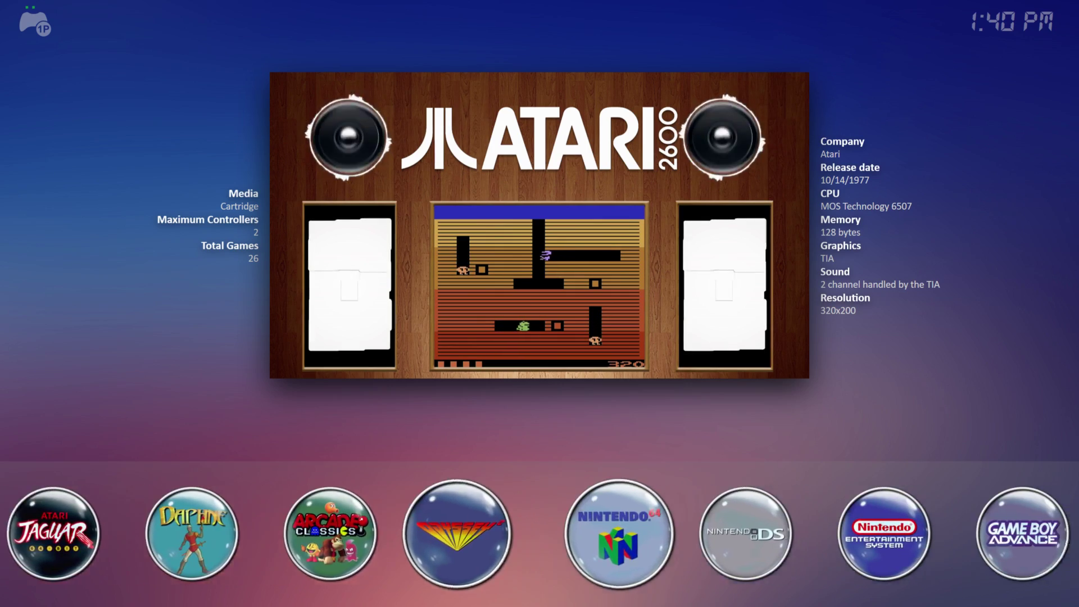
key("Right")
key("Right")
key("Right")
key("Right")
key("Right")
key("Right")
key("Right")
key("Right")
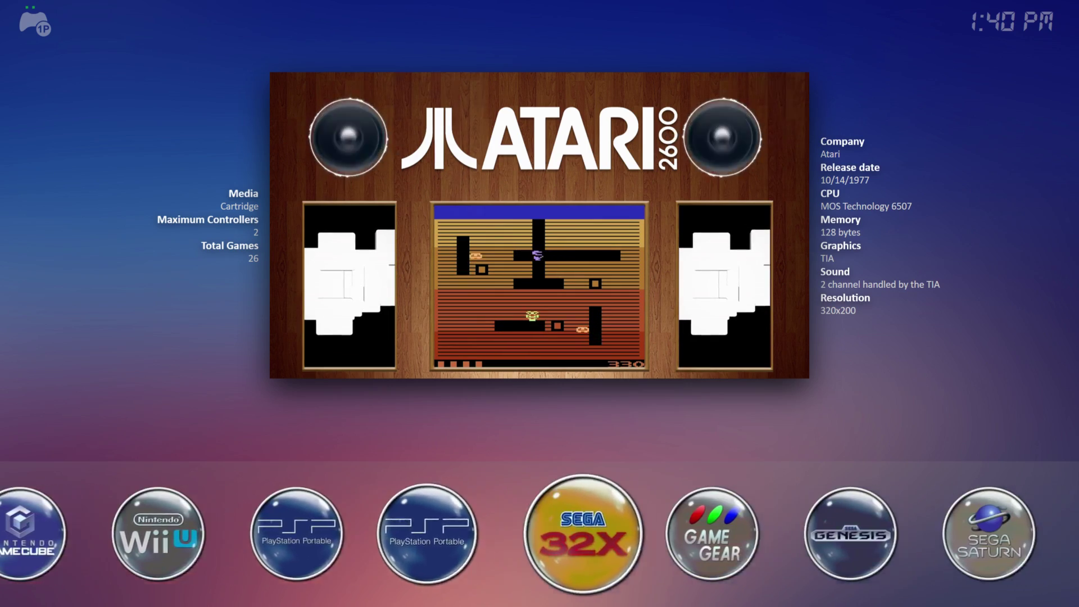
key("Right")
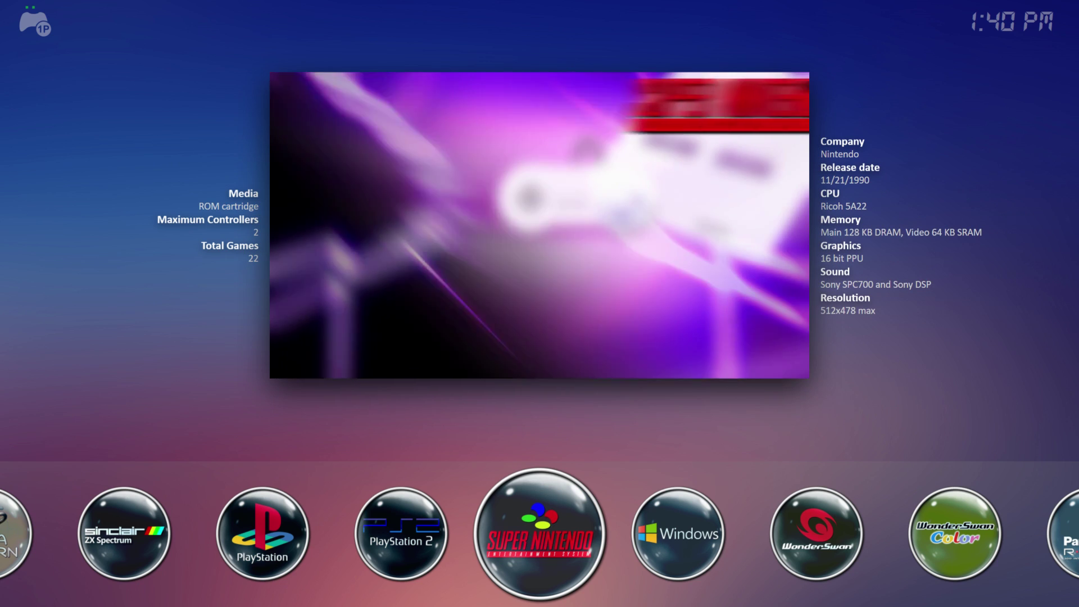
key("Return")
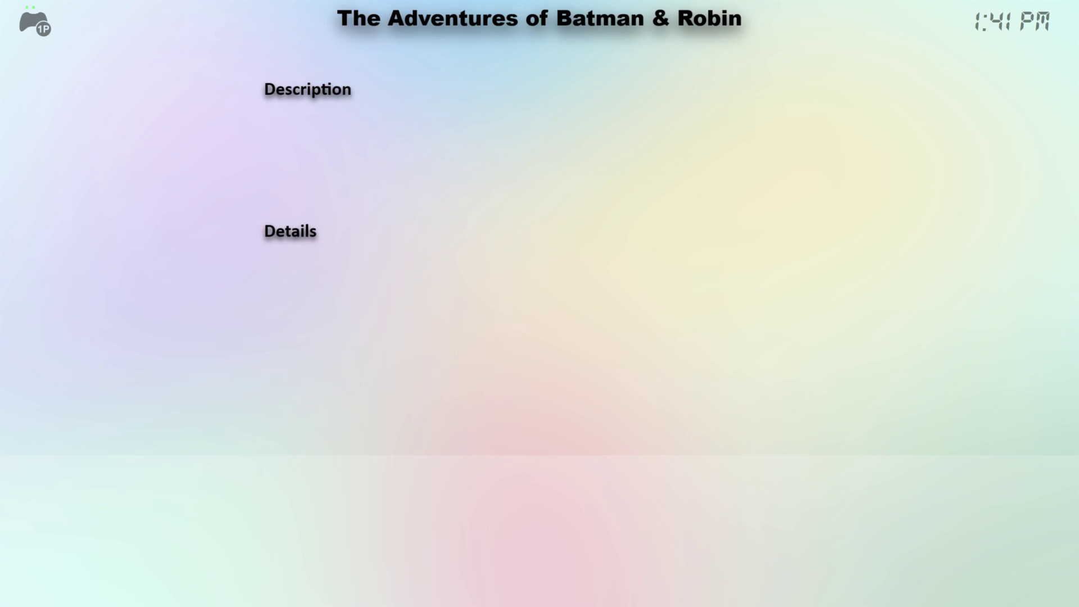
Look through a couple of Super Nintendo games, return to the wheel on Windows, and open the system menu
key("Right")
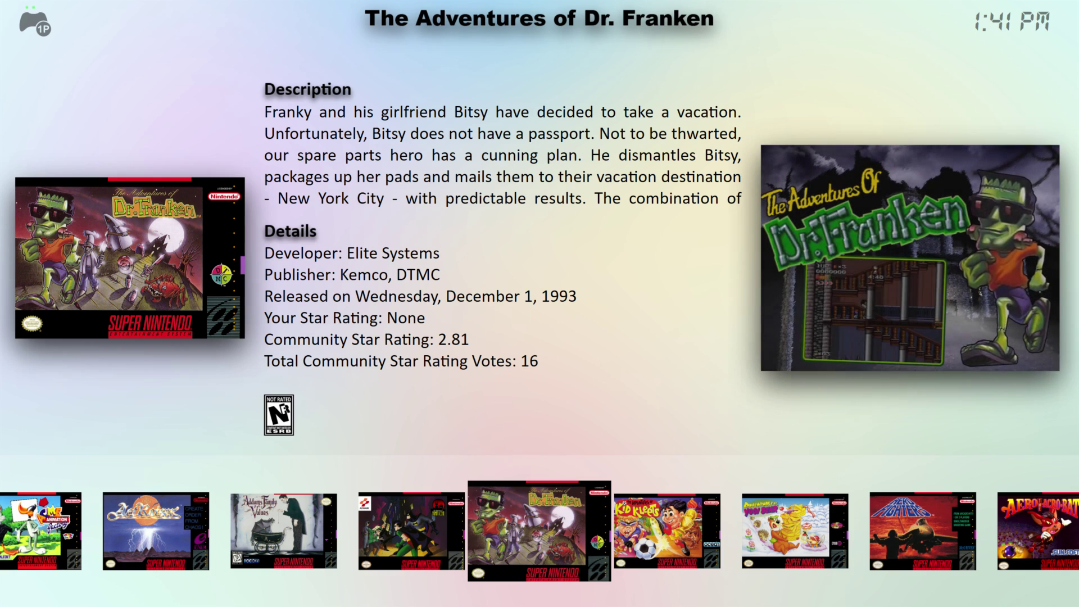
key("Right")
key("Right")
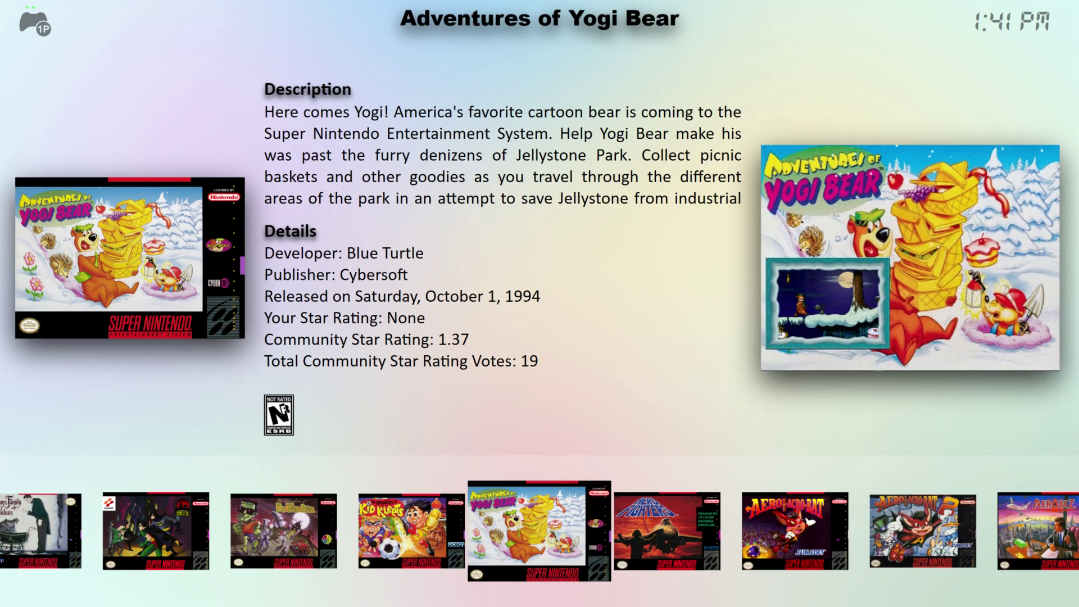
key("Escape")
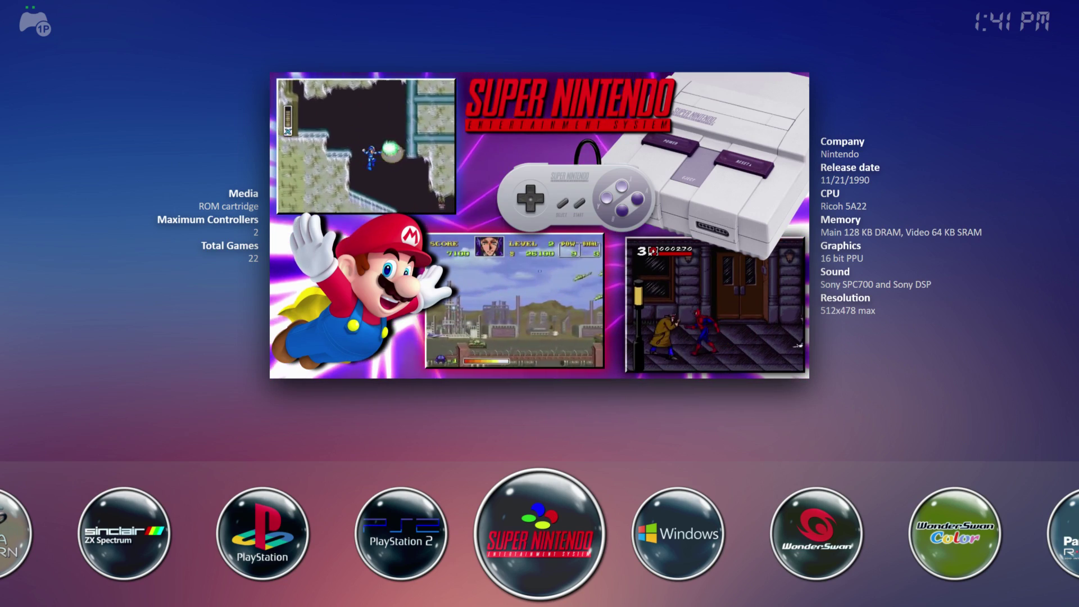
key("Right")
key("Escape")
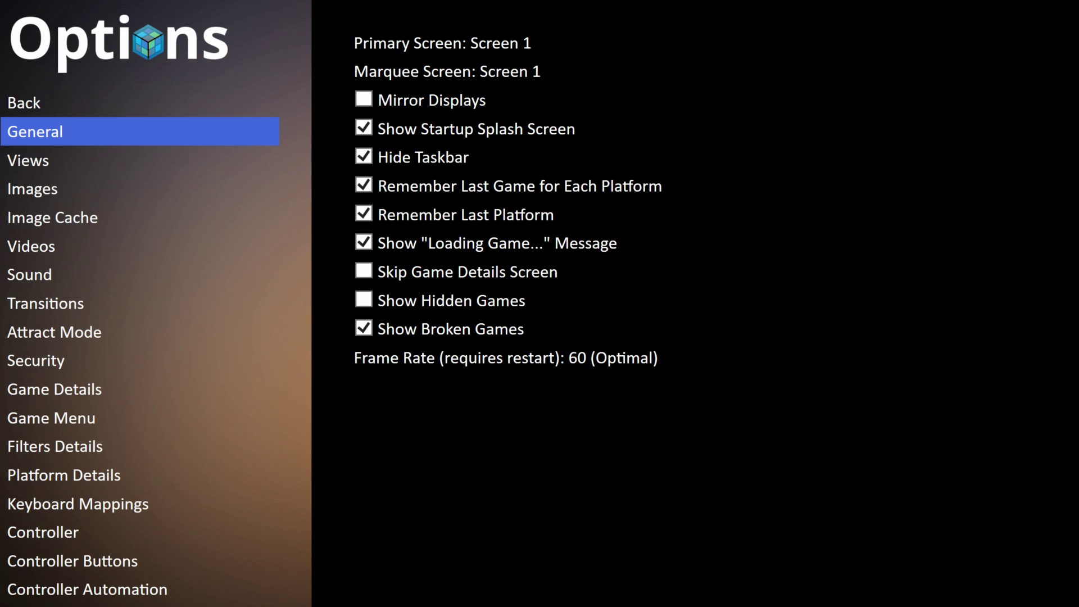
key("Down")
key("Down")
key("Down")
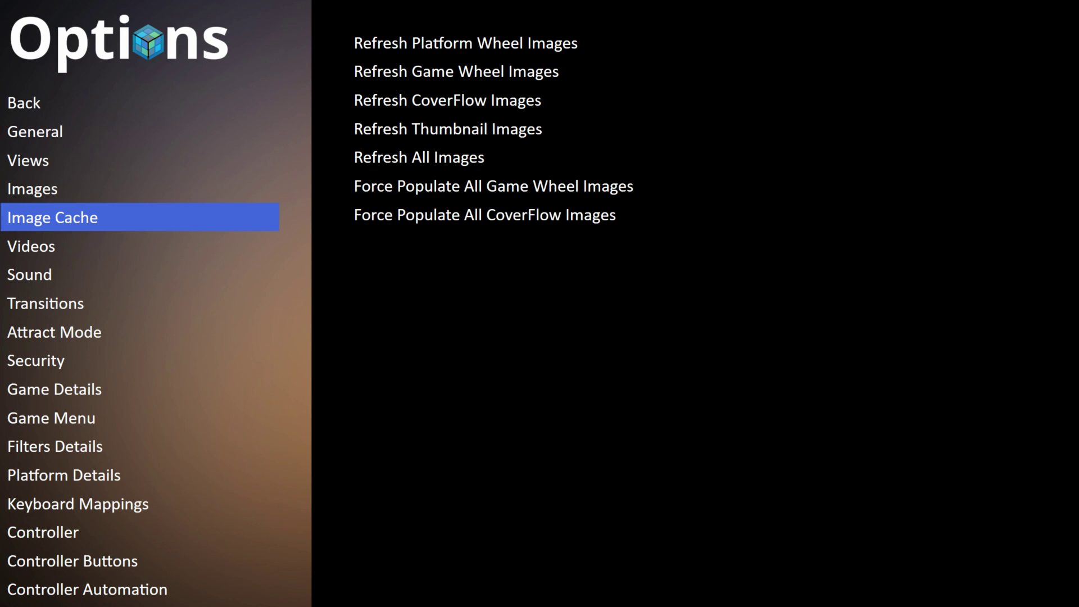
Set Theme back to Default in the Views options and return to the Windows platform wheel
key("Up")
key("Up")
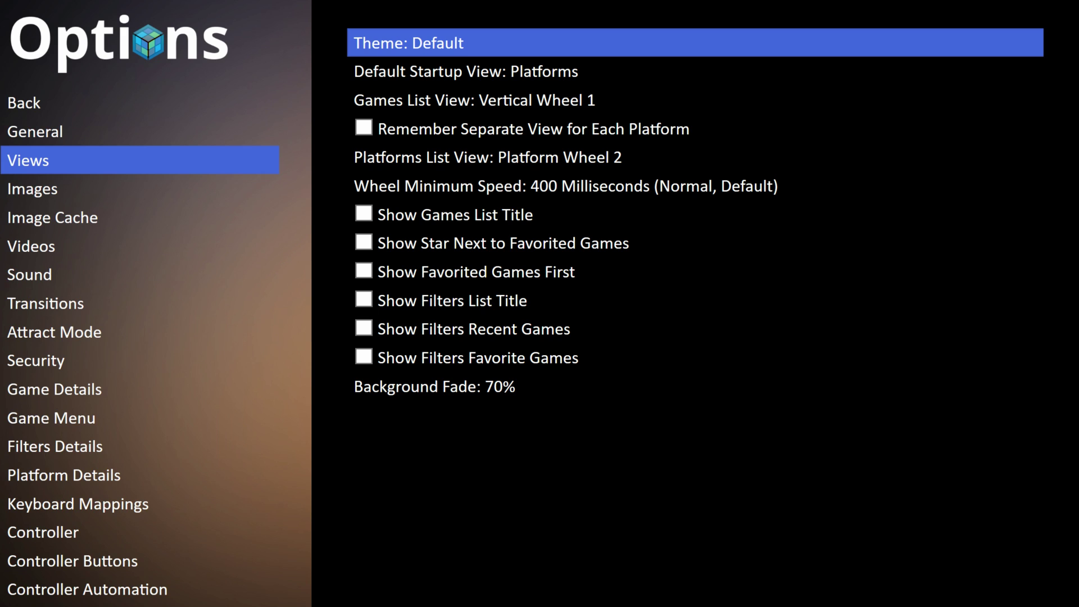
key("Escape")
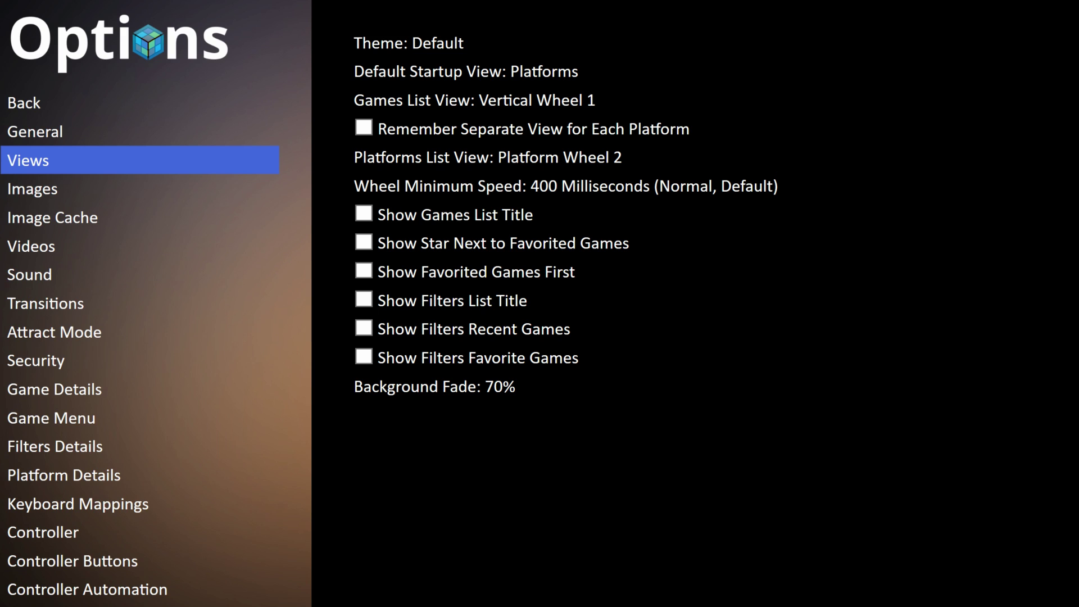
key("Escape")
key("Return")
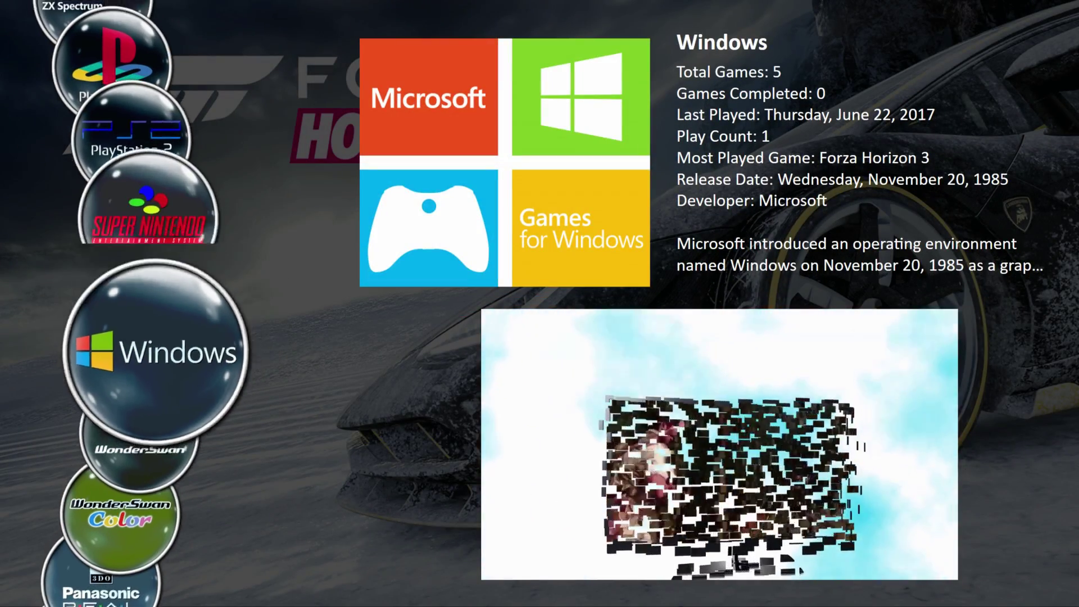
Select Super Nintendo on the wheel and open Options from the system menu
key("Up")
key("Up")
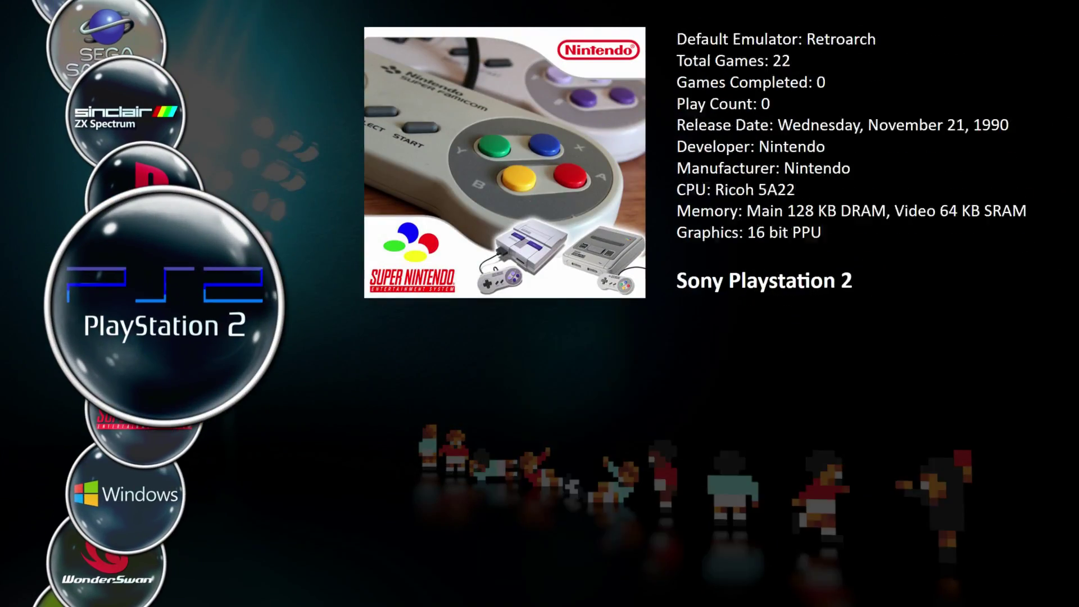
key("Down")
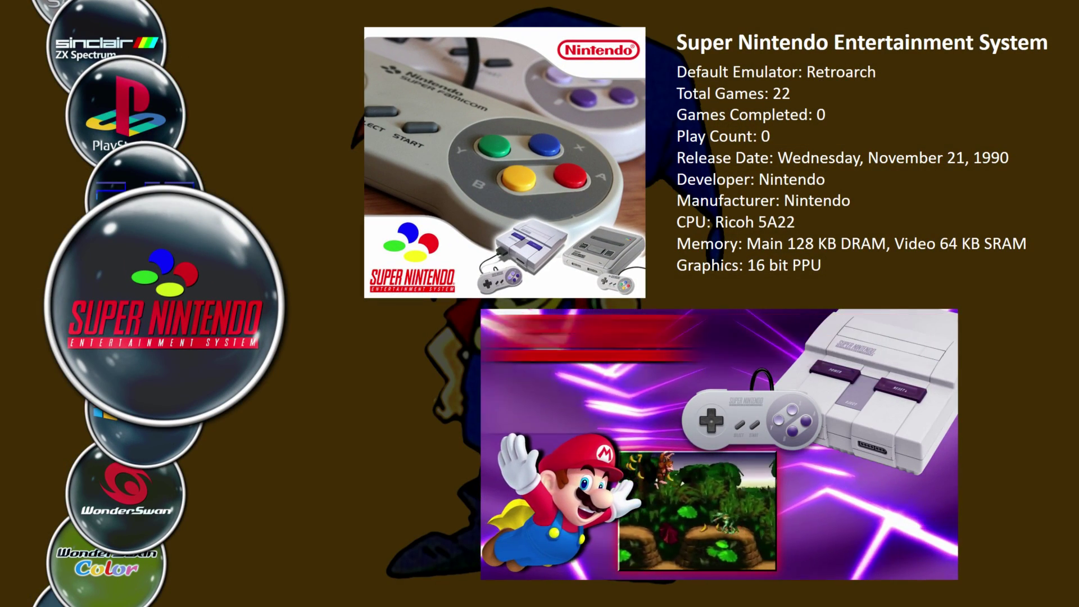
key("Escape")
key("Down")
Run Refresh All Images under Image Cache for the Default theme and back out to the platform wheel
key("Down")
key("Return")
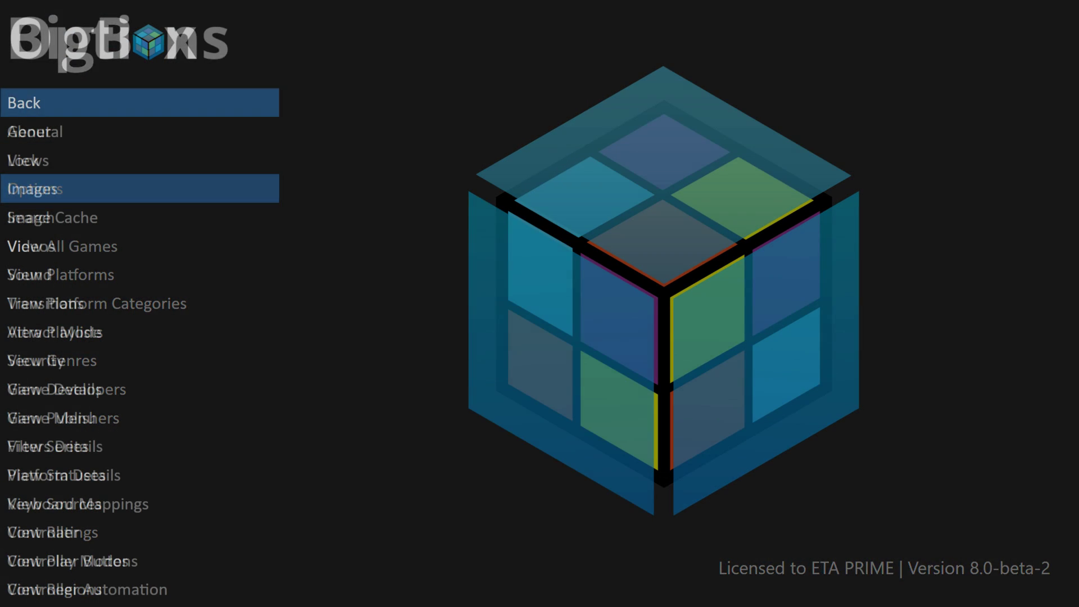
key("Down")
key("Down")
key("Down")
key("Down")
key("Right")
key("Down")
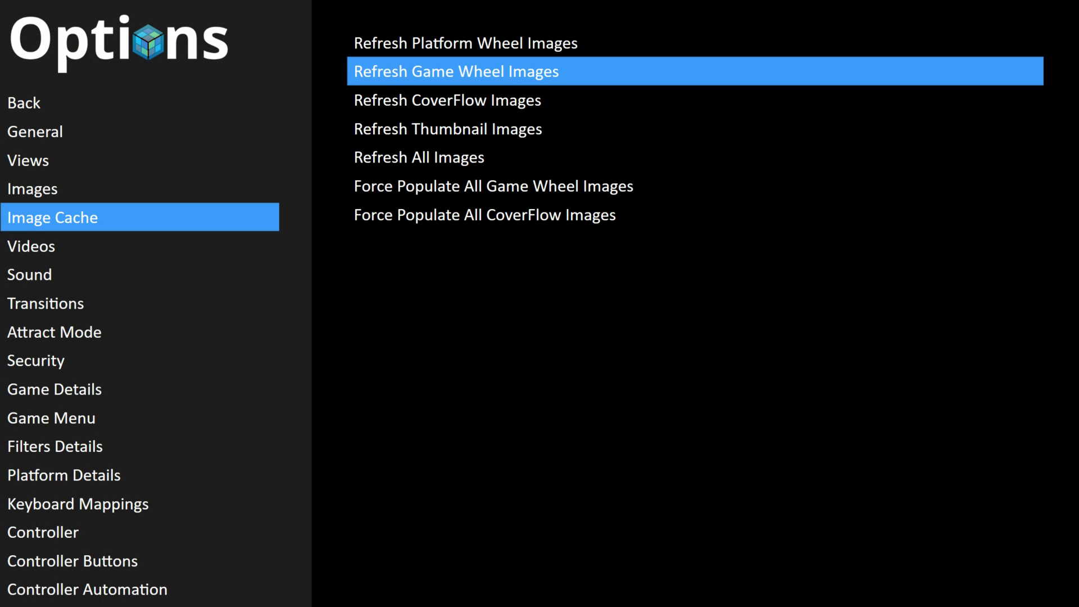
key("Down")
key("Down")
key("Down")
key("Return")
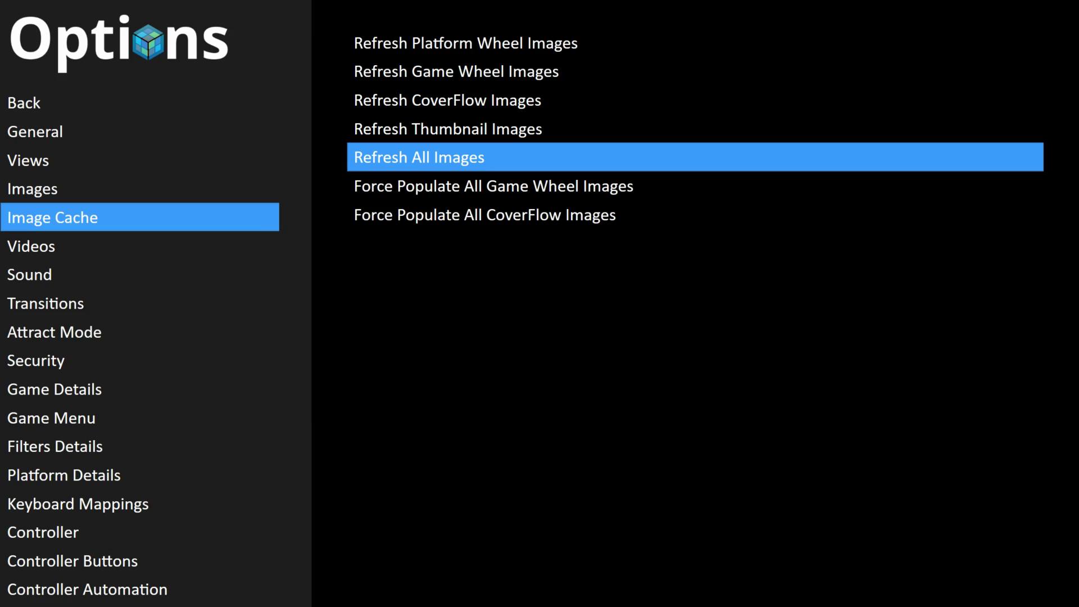
key("Left")
key("Escape")
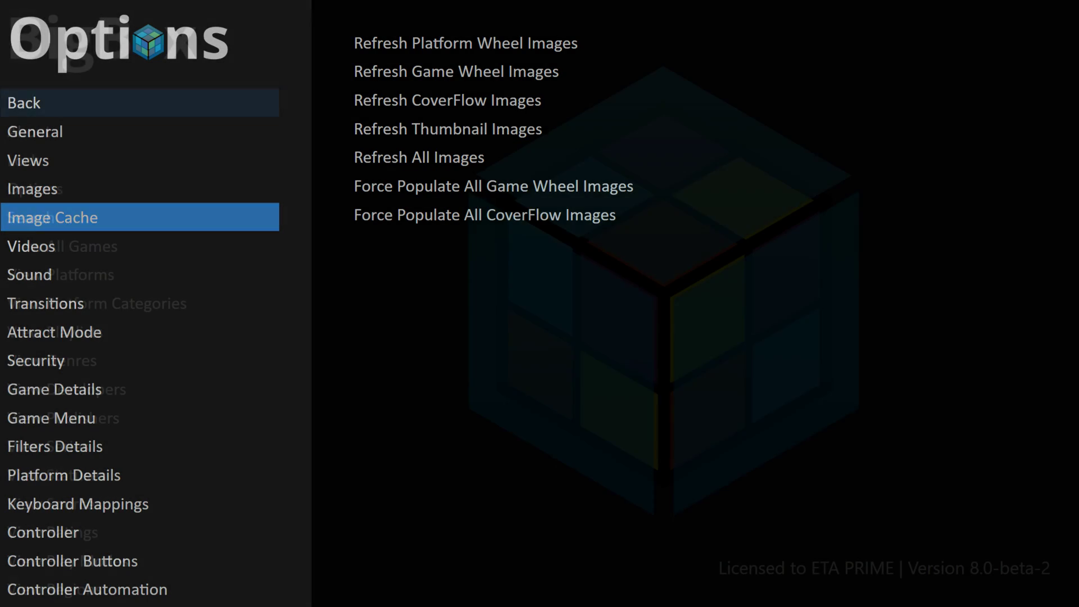
key("Escape")
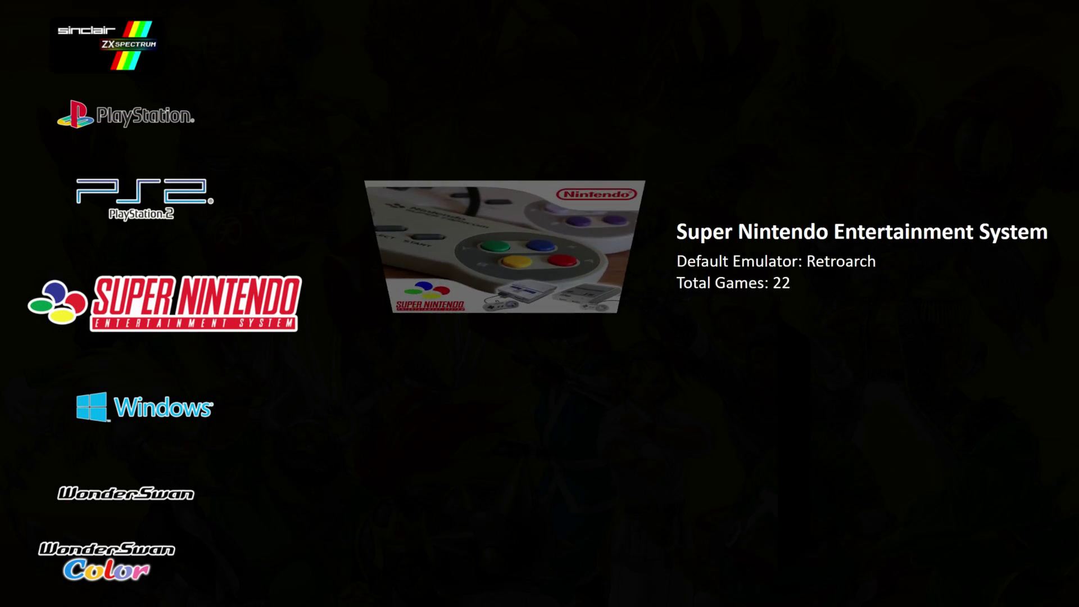